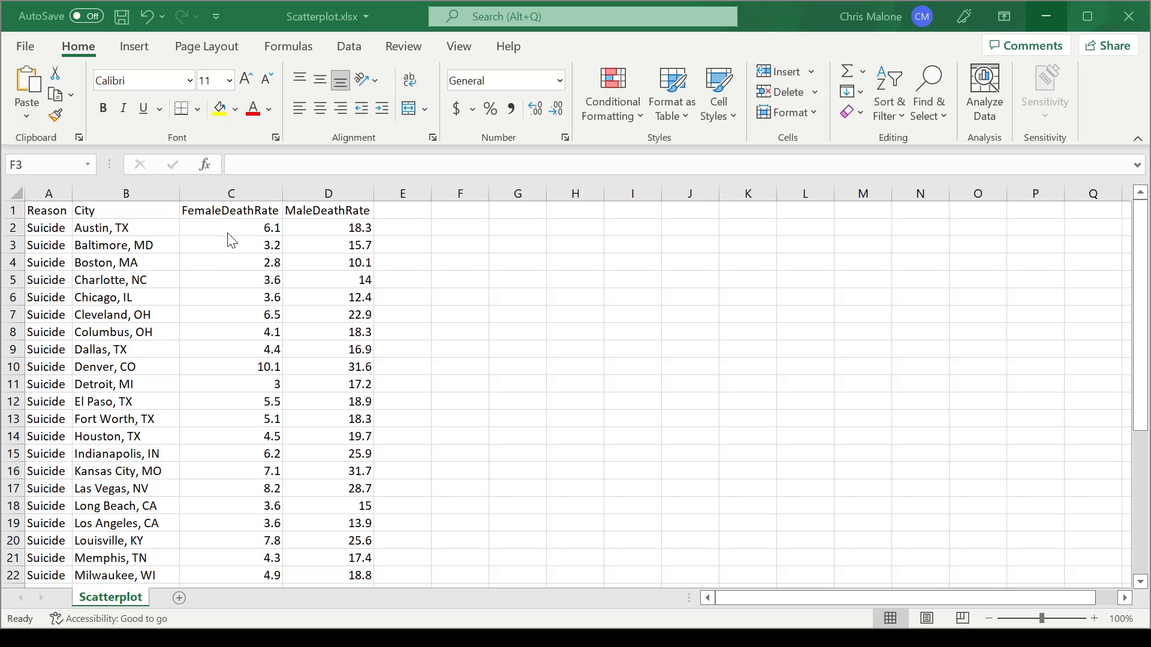
click(221, 189)
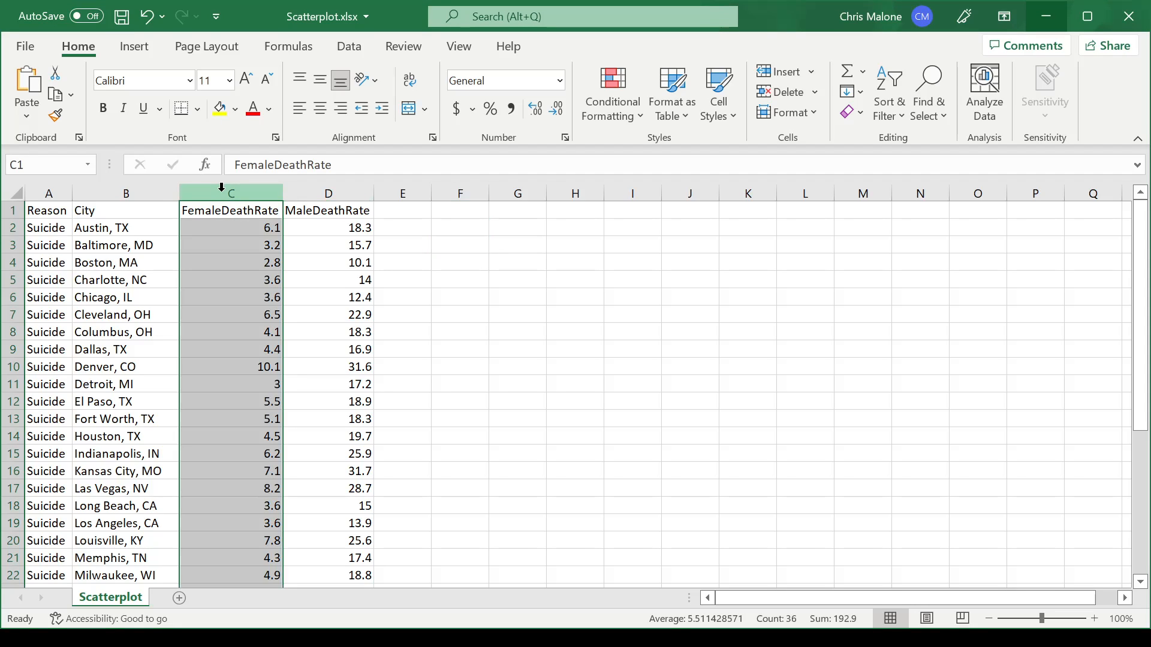
click(314, 189)
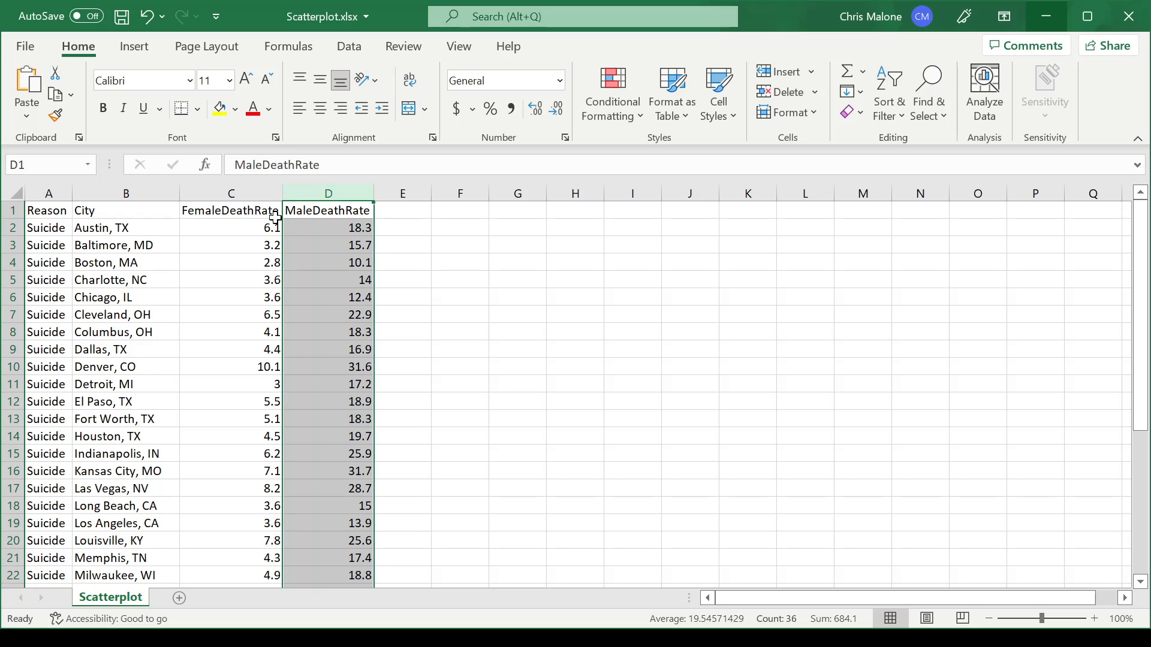
click(249, 228)
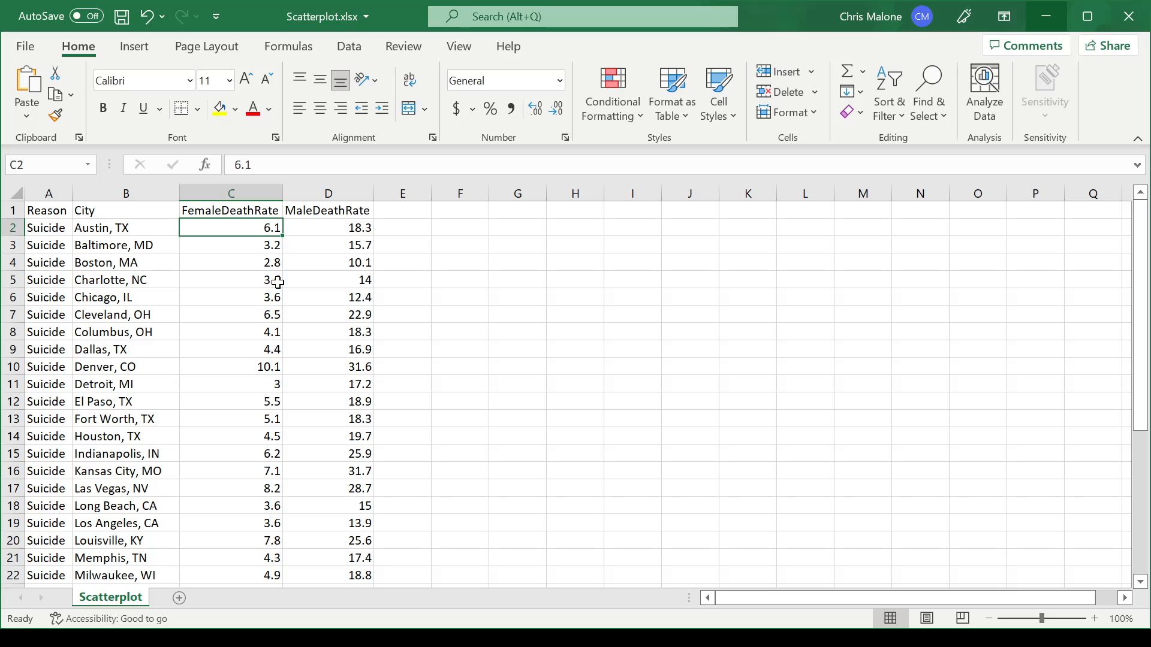
click(467, 240)
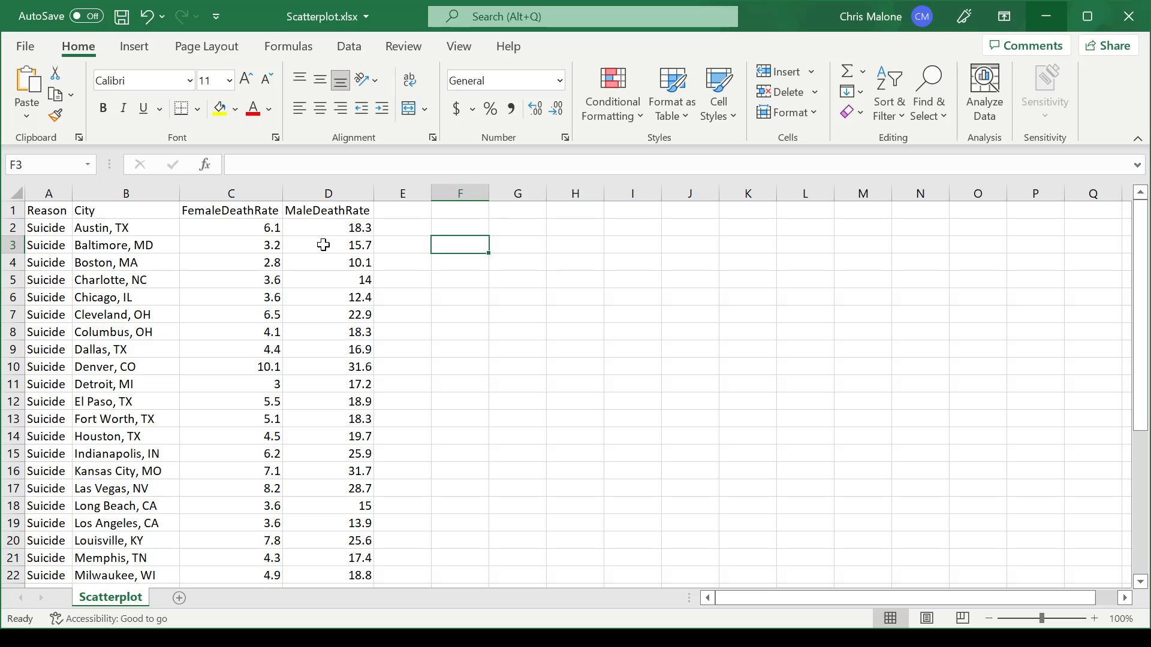
Step: Insert a markers-only Scatter chart from the FemaleDeathRate and MaleDeathRate columns
drag(245, 193, 322, 191)
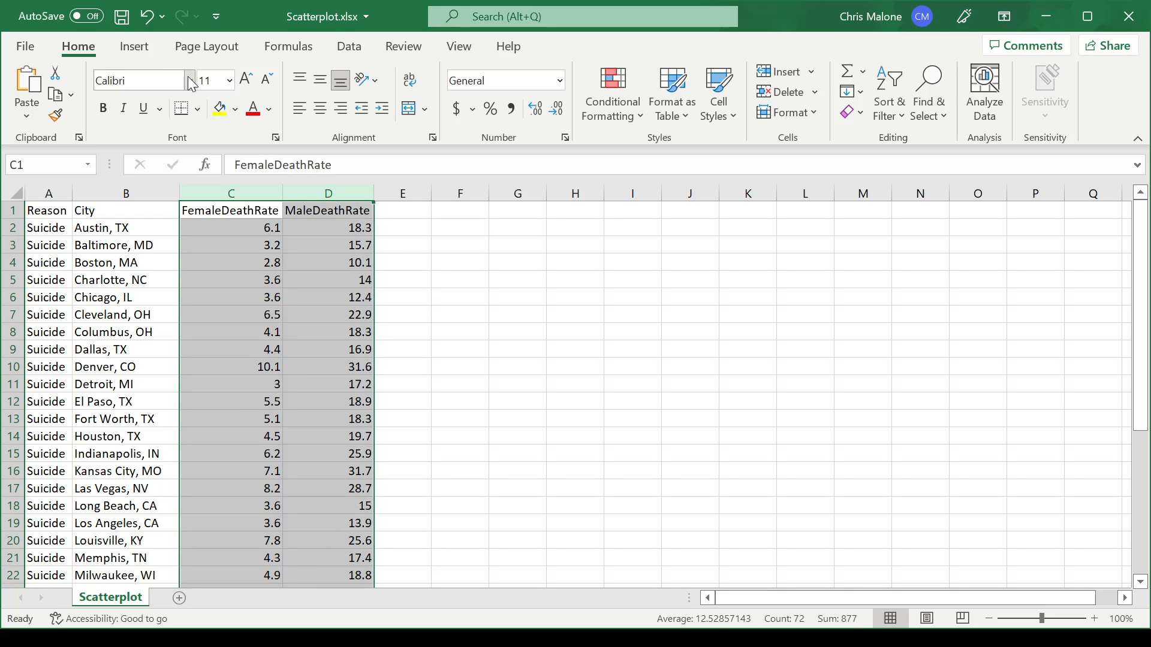
click(136, 48)
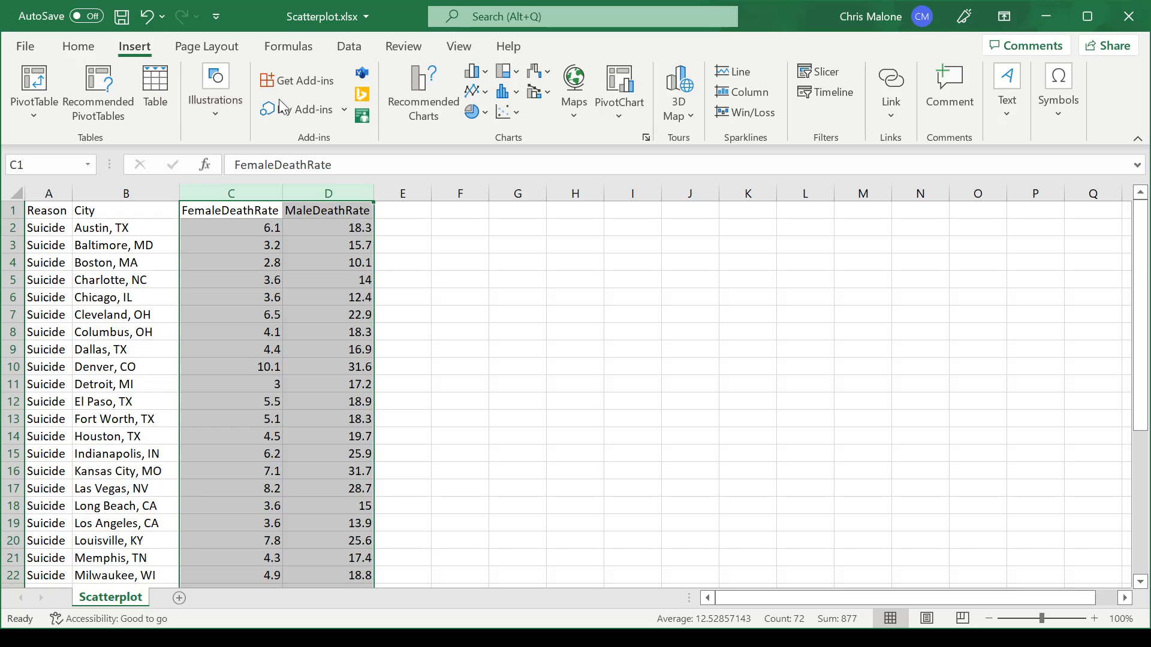
click(517, 112)
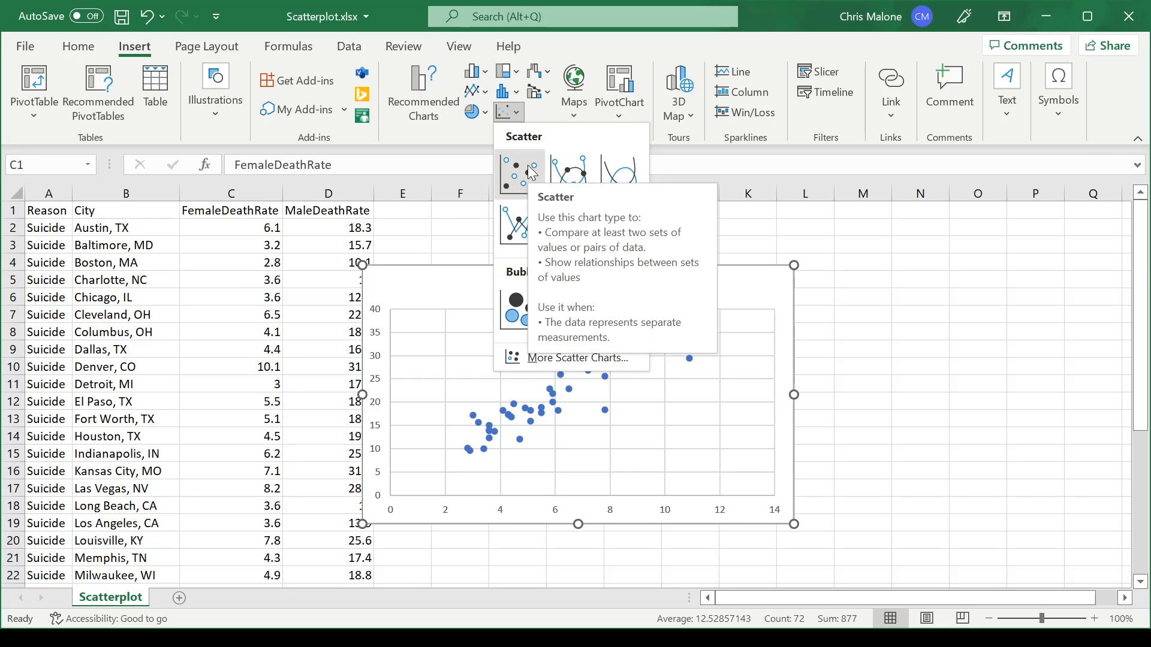
click(532, 173)
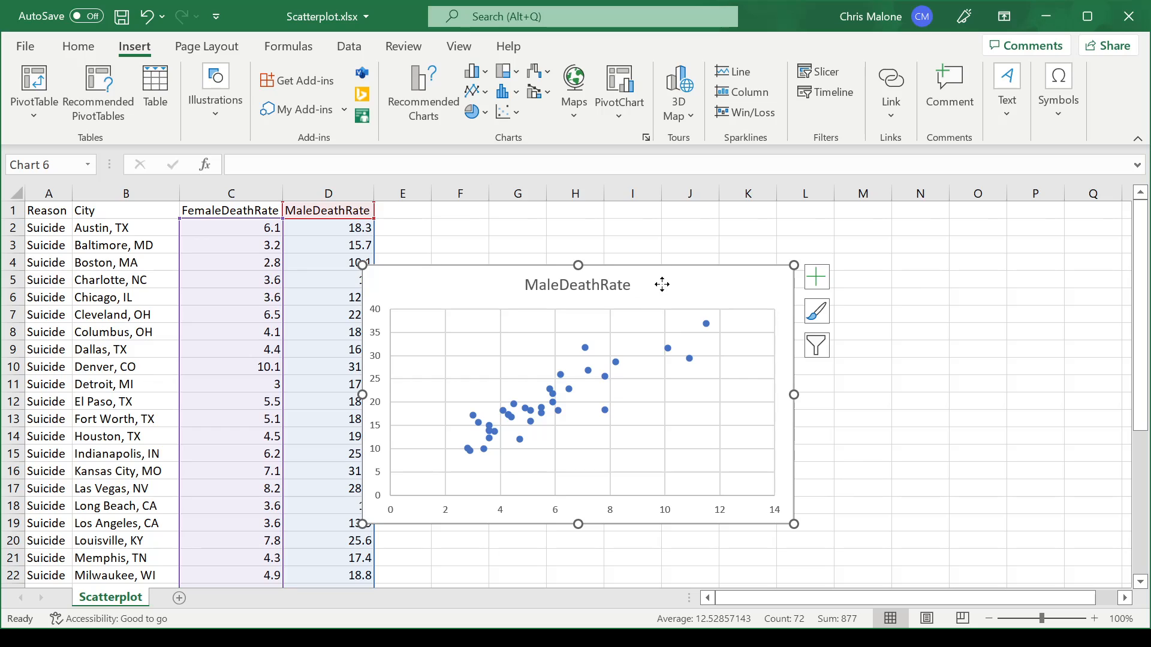
Step: Move the chart clear of the data and make it narrower and taller, covering about columns F to K and rows 2 to 18
drag(663, 283, 729, 238)
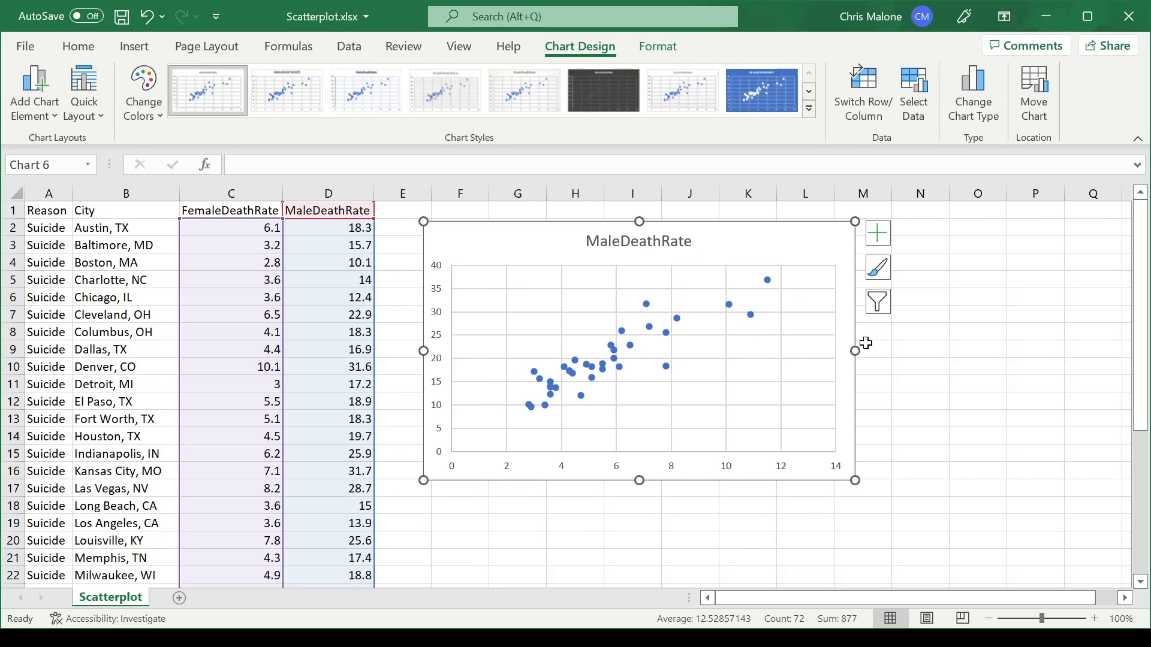
drag(852, 352, 787, 352)
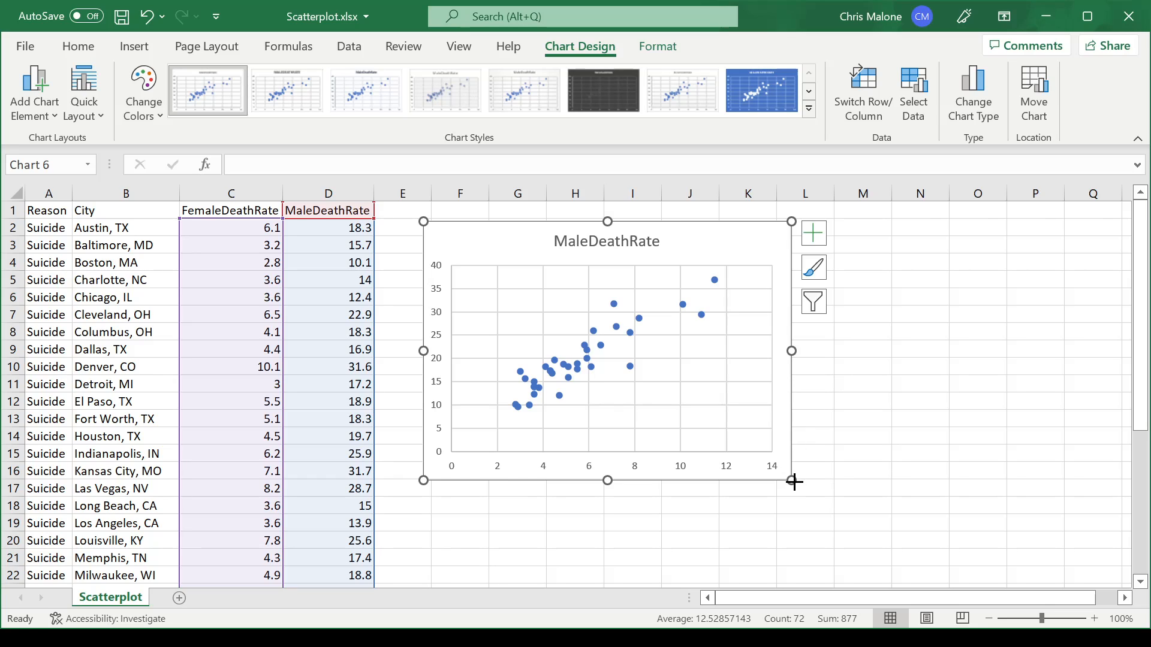
drag(792, 481, 782, 523)
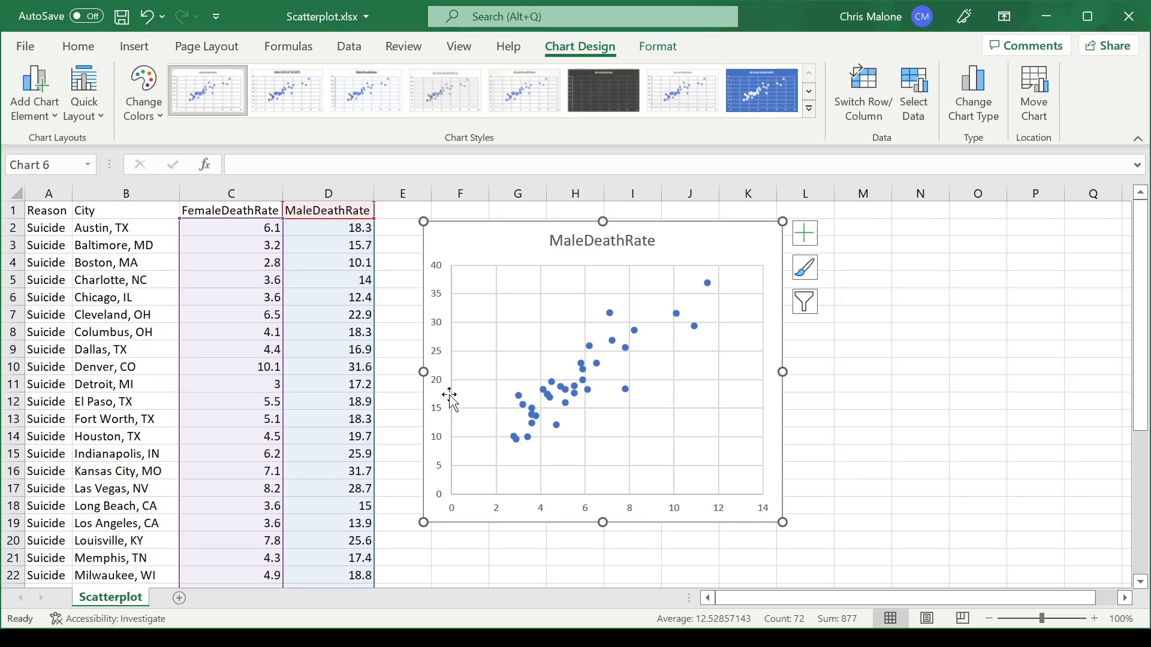
Step: Change the chart title to "Suicide Rates in Large US Cities" and close the title formatting options
double_click(611, 243)
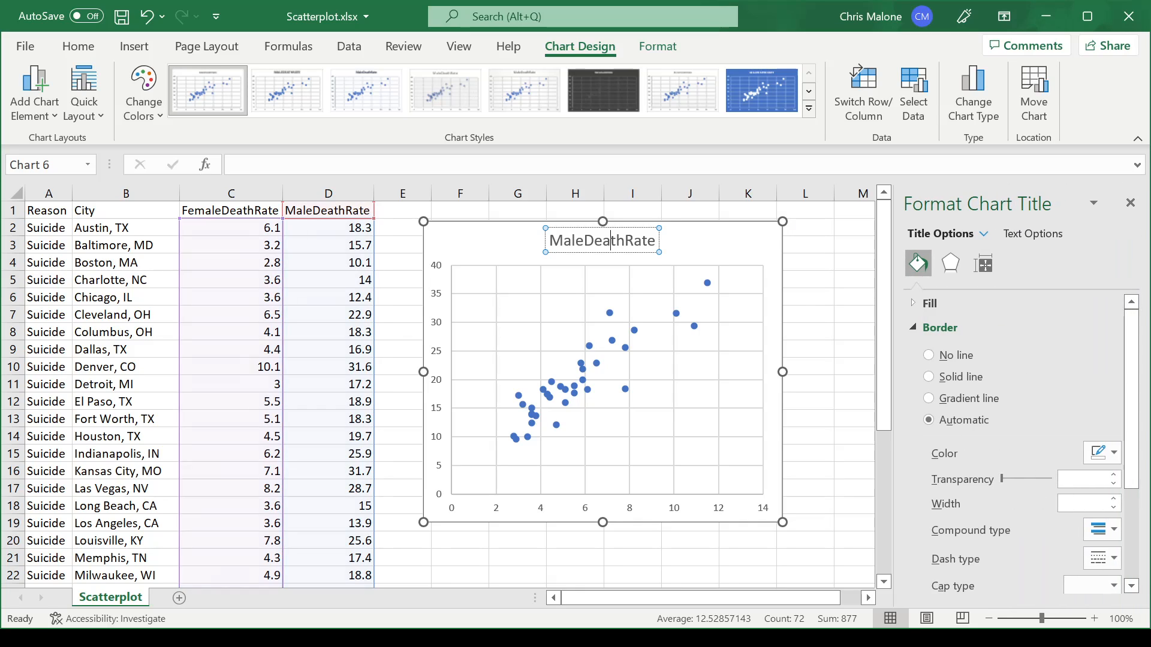
double_click(612, 246)
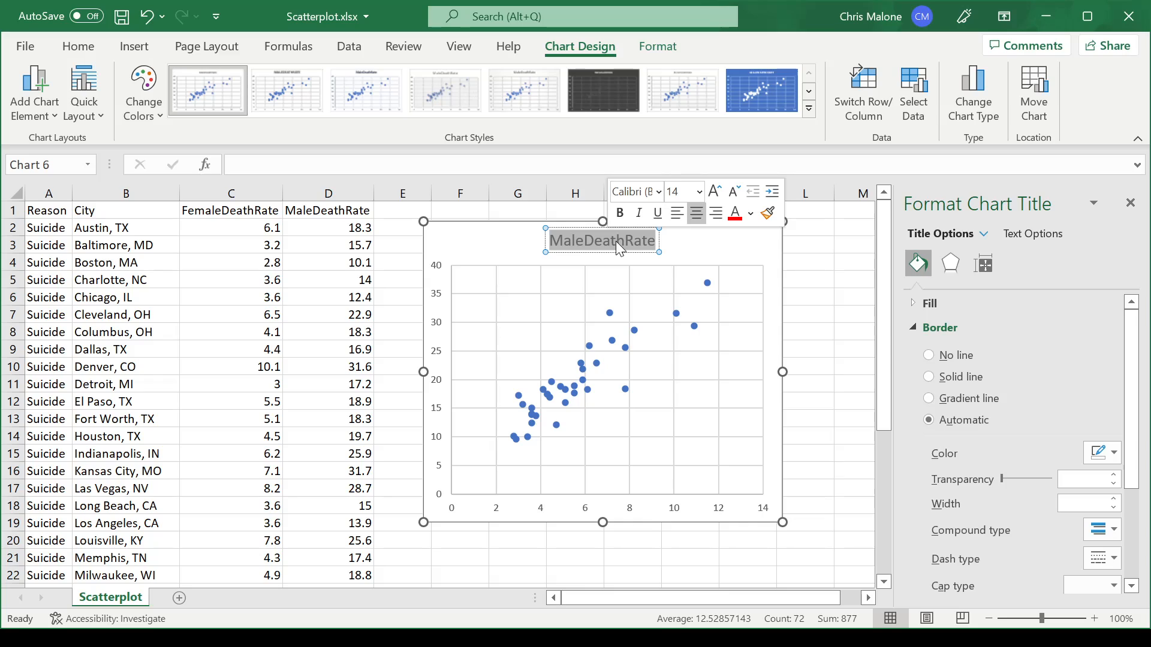
text(Su)
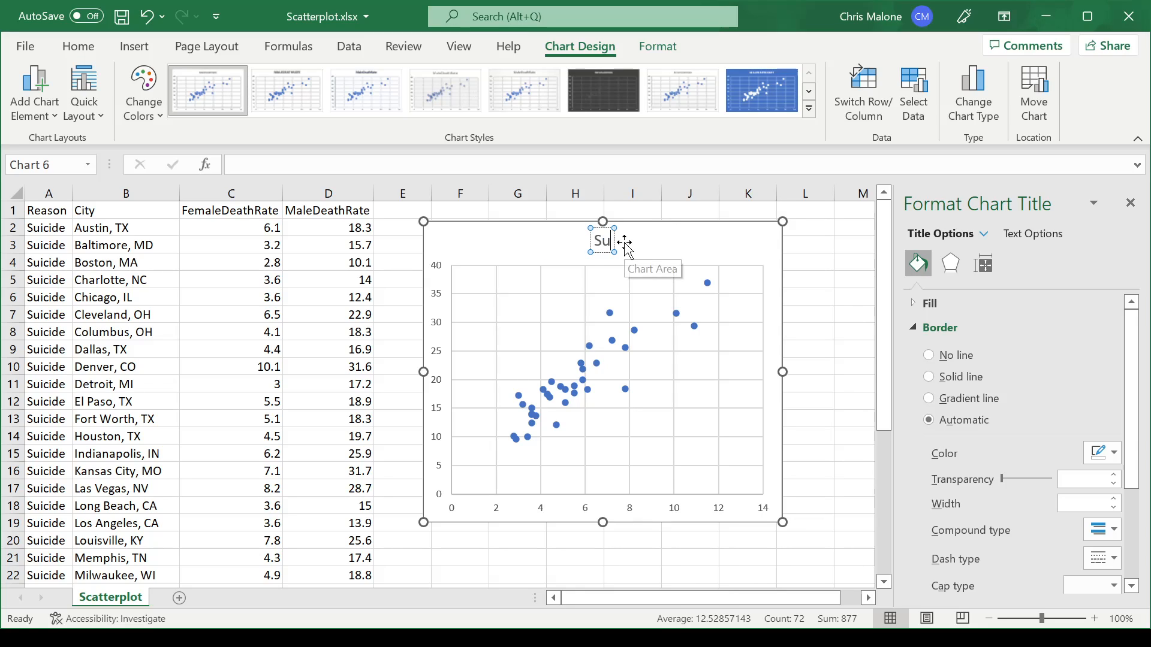
text(icid)
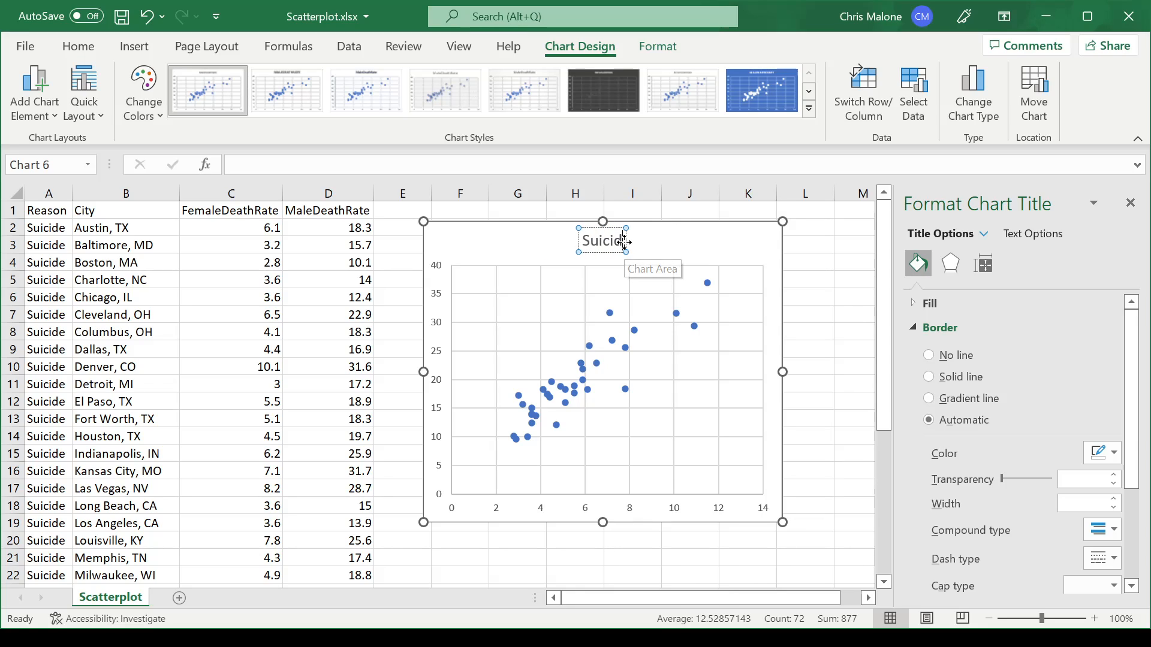
text(e Rates in)
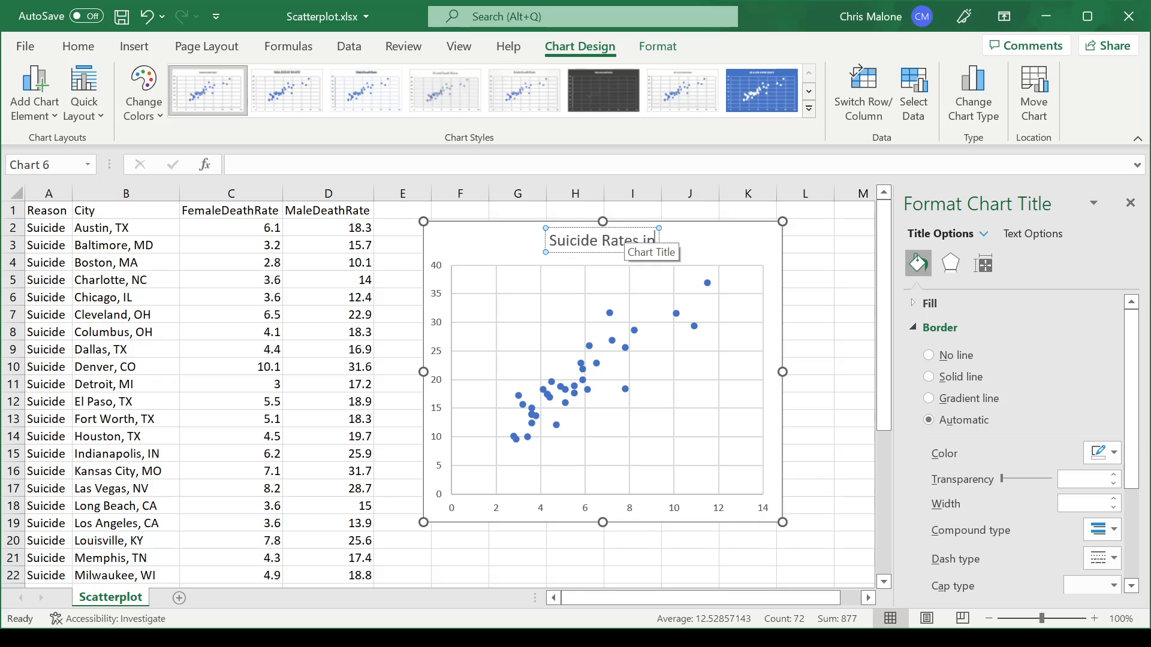
text( Large US Cities)
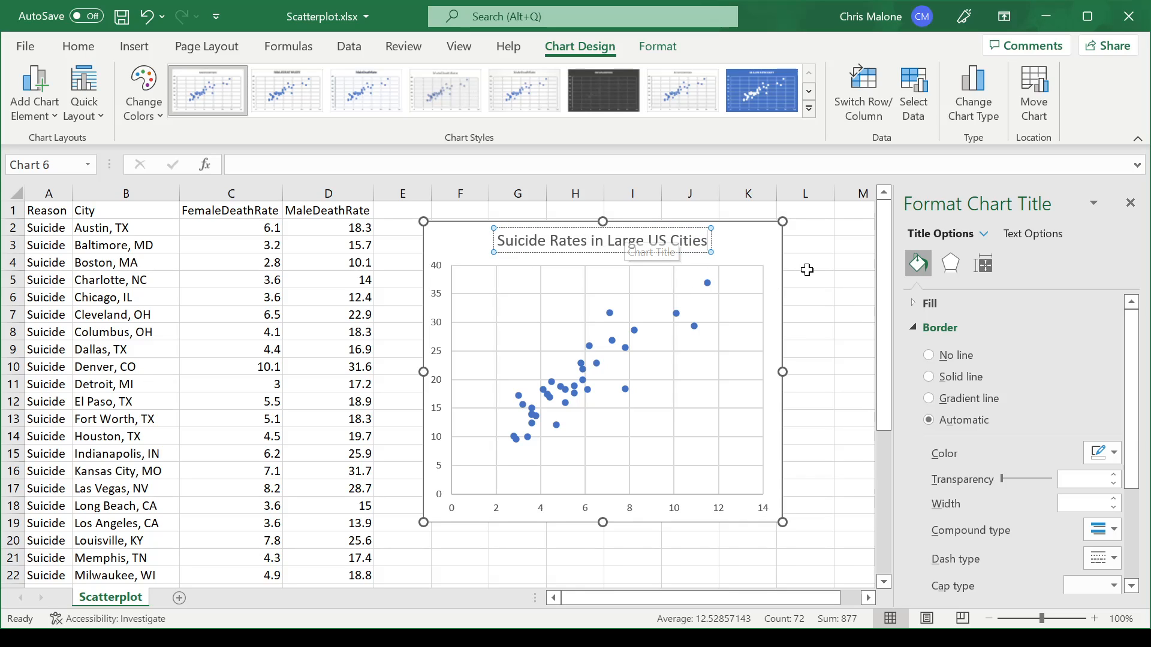
click(808, 265)
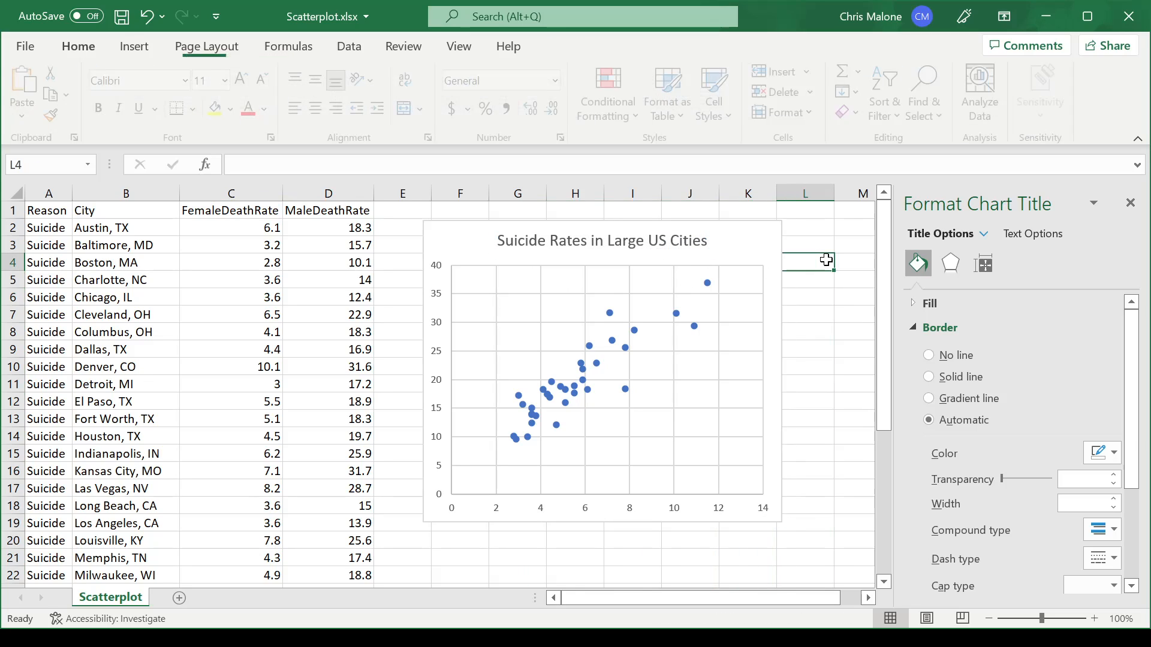
click(1131, 203)
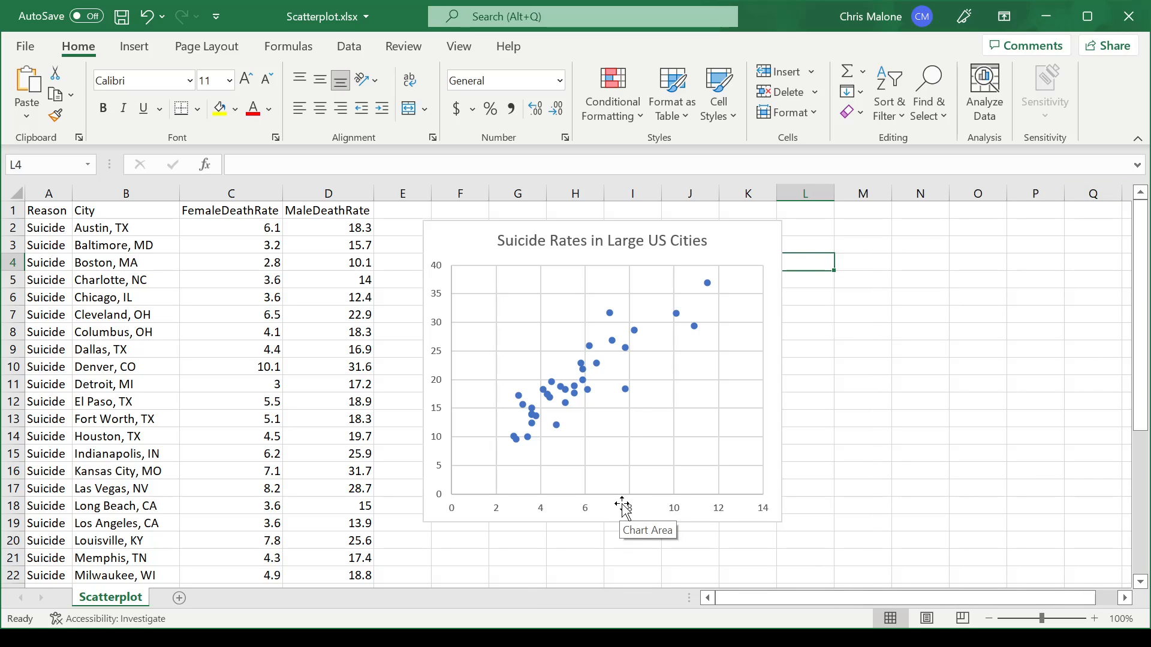
Step: Add a primary horizontal axis title to the scatterplot reading "Death Rate for Females"
click(512, 257)
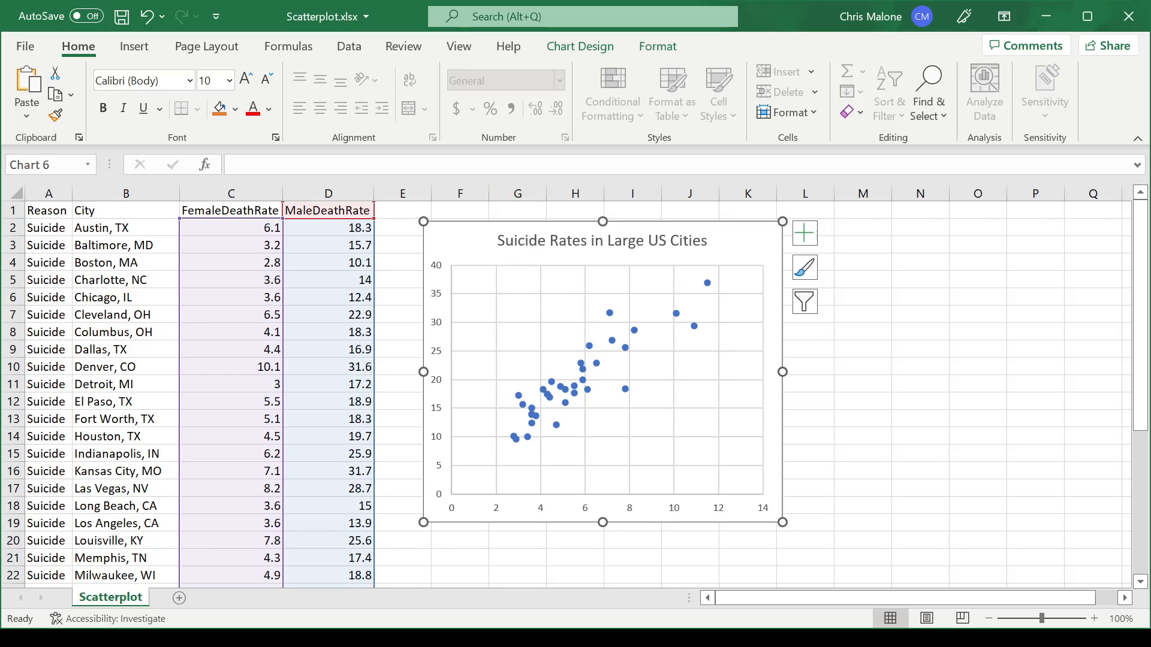
click(584, 46)
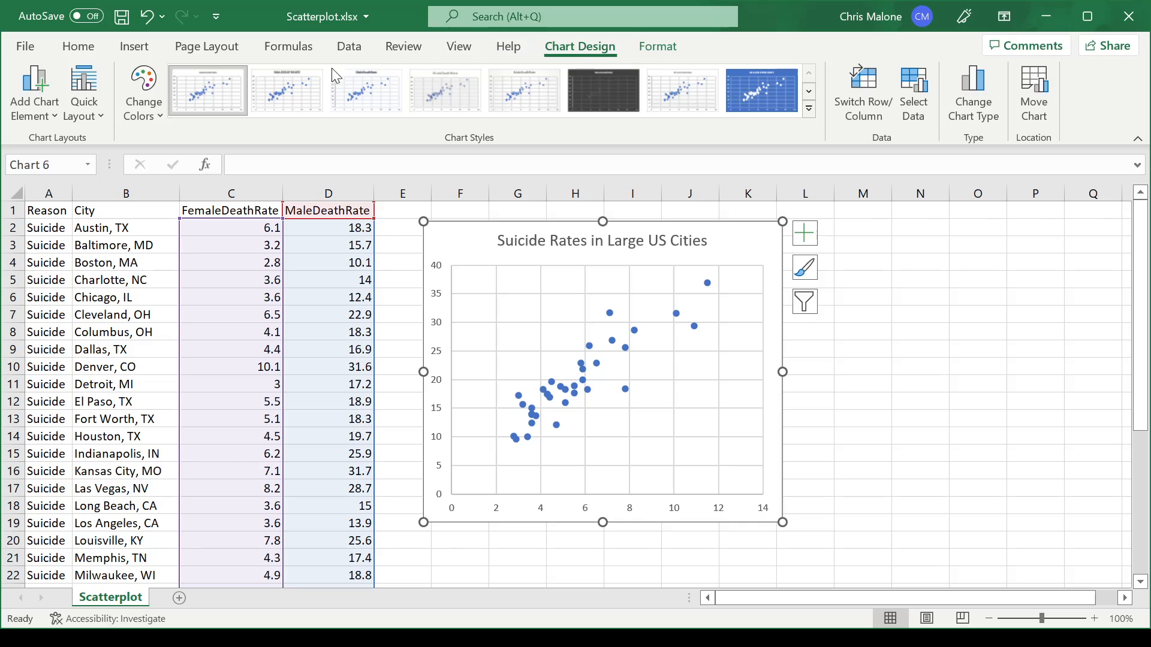
click(53, 114)
mouse_move(83, 175)
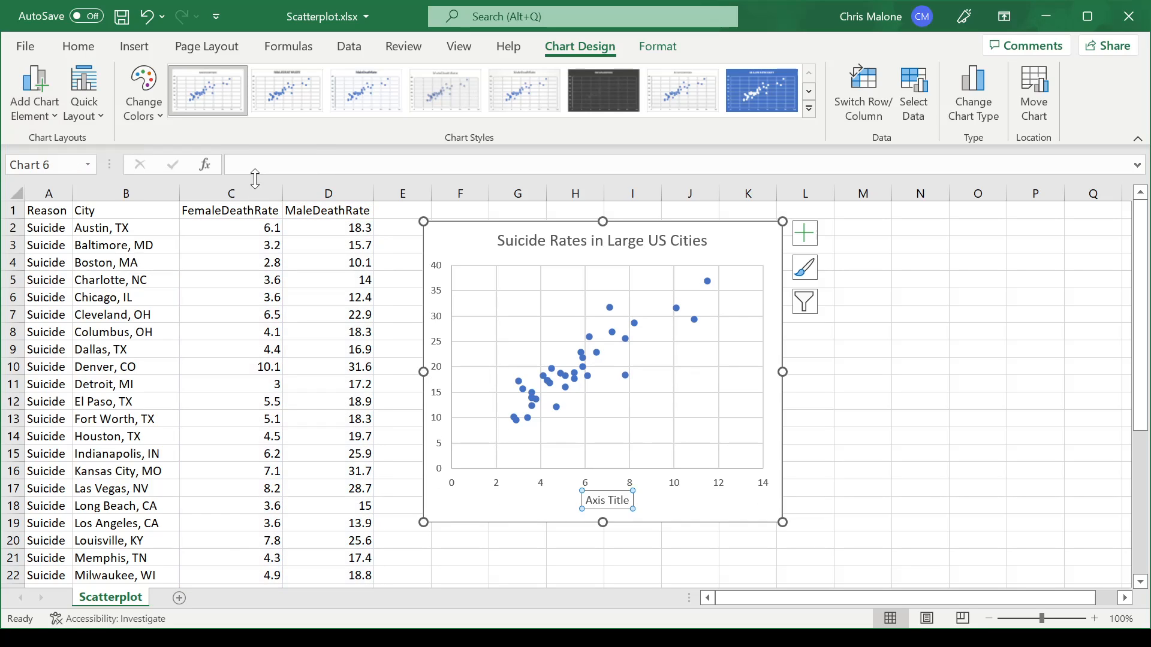
click(255, 180)
click(600, 501)
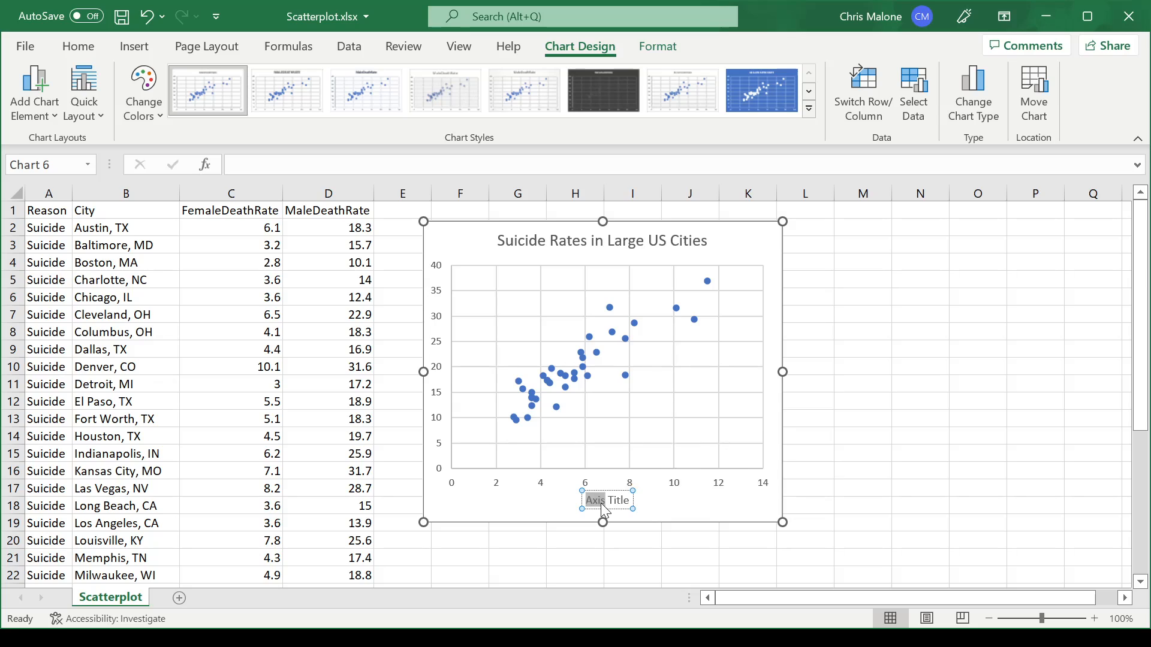
triple_click(600, 501)
text(Death)
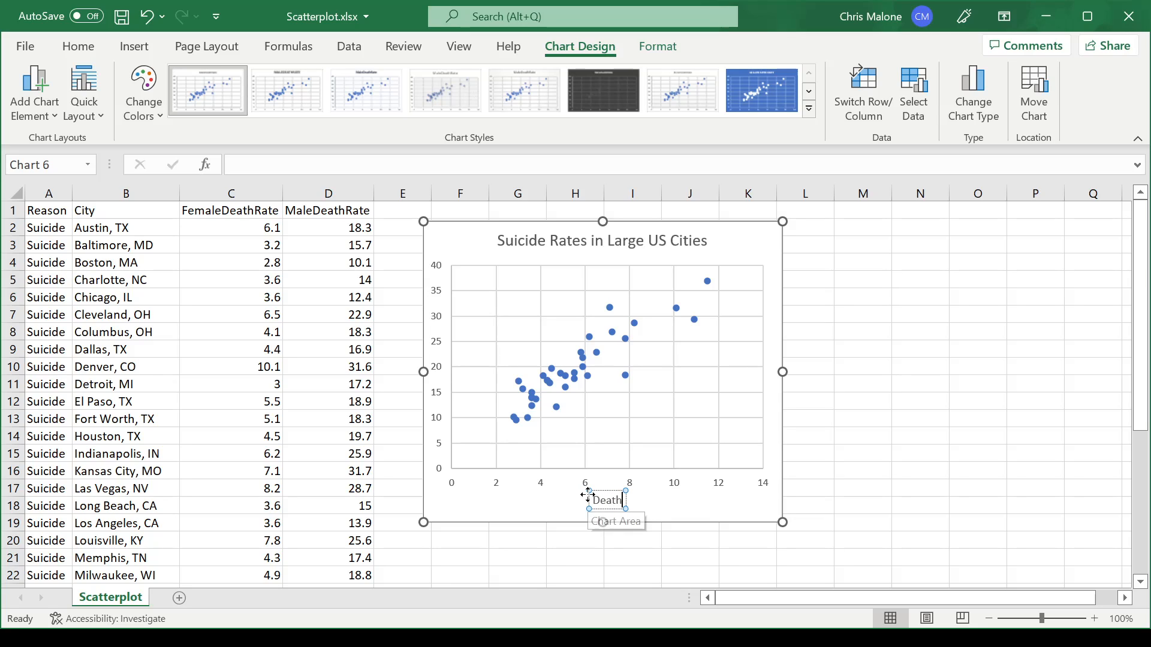
text( Rate for Female)
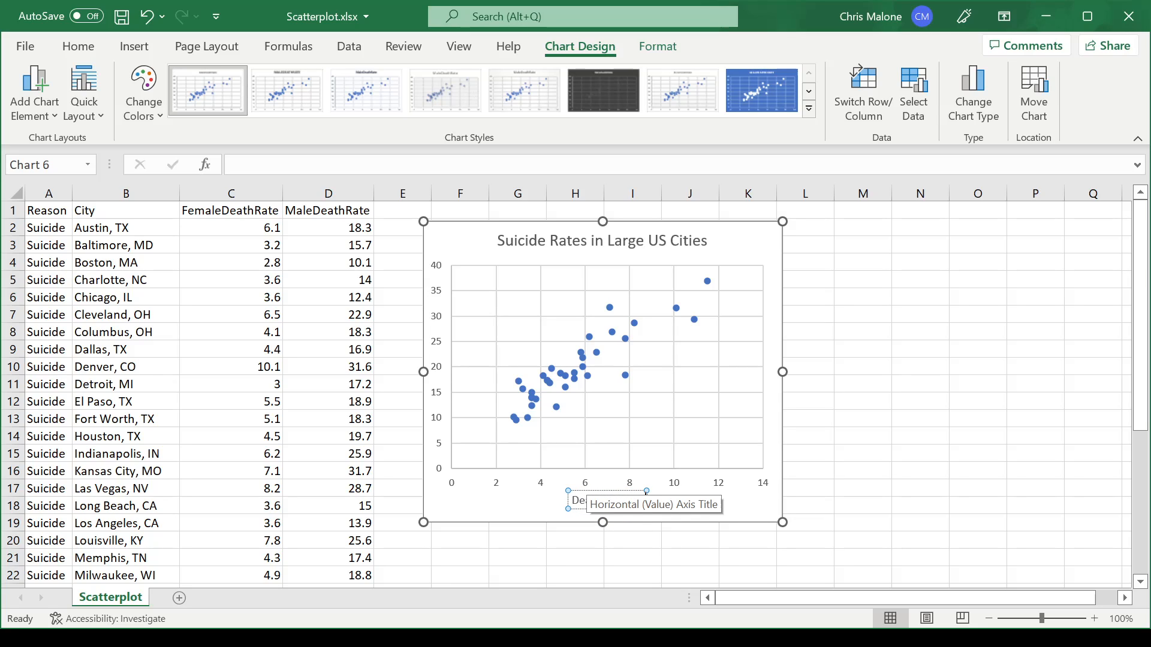
text(s)
click(867, 469)
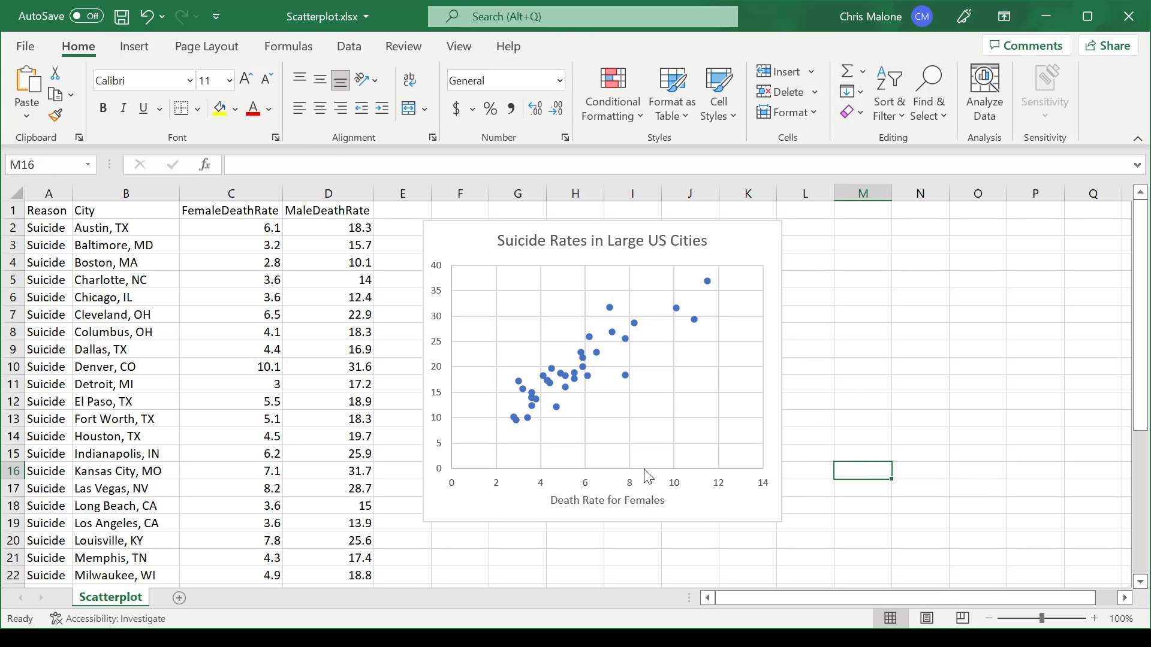
Step: Add a primary vertical axis title to the scatterplot reading "Death Rate for Males"
click(443, 358)
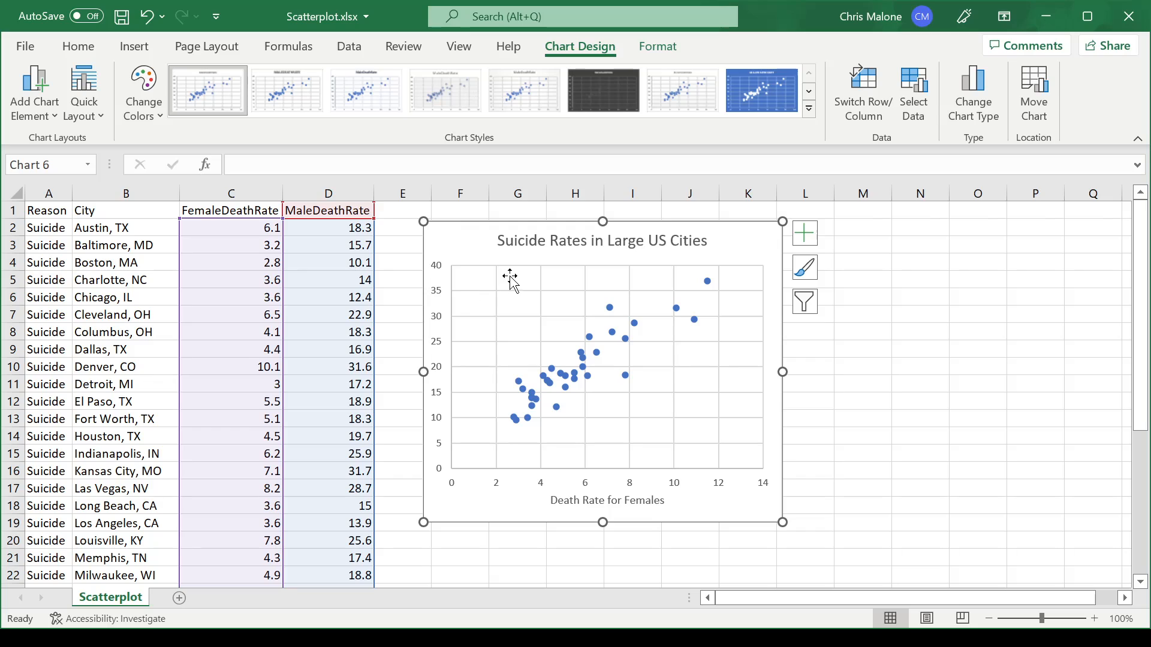
click(36, 108)
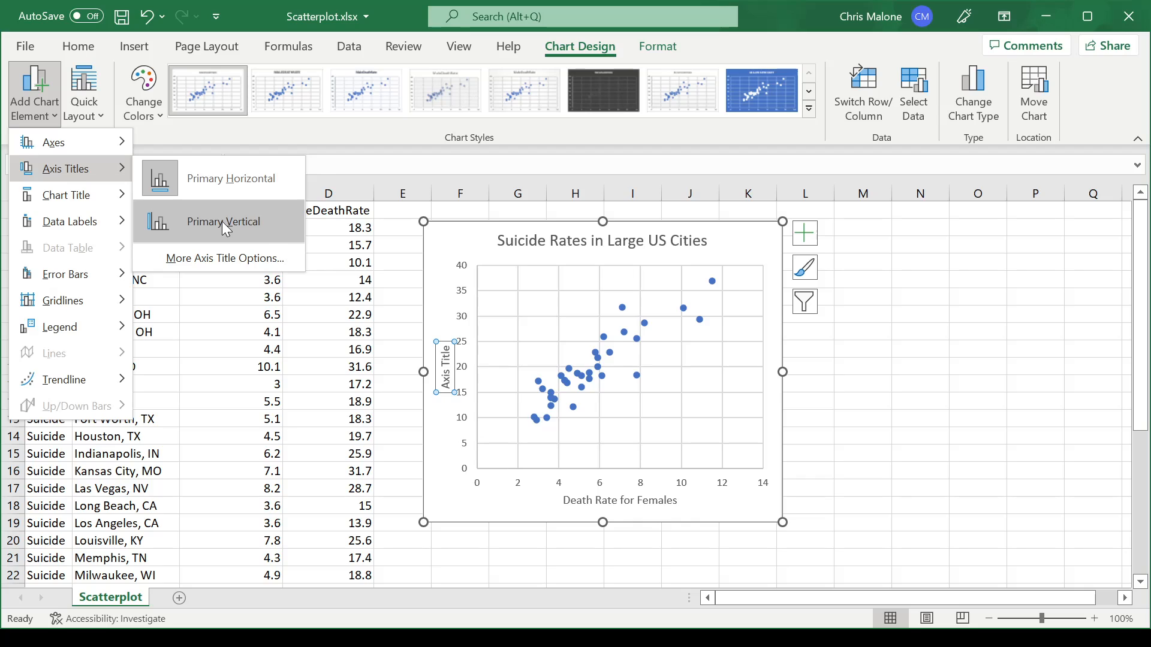
click(222, 221)
text(D)
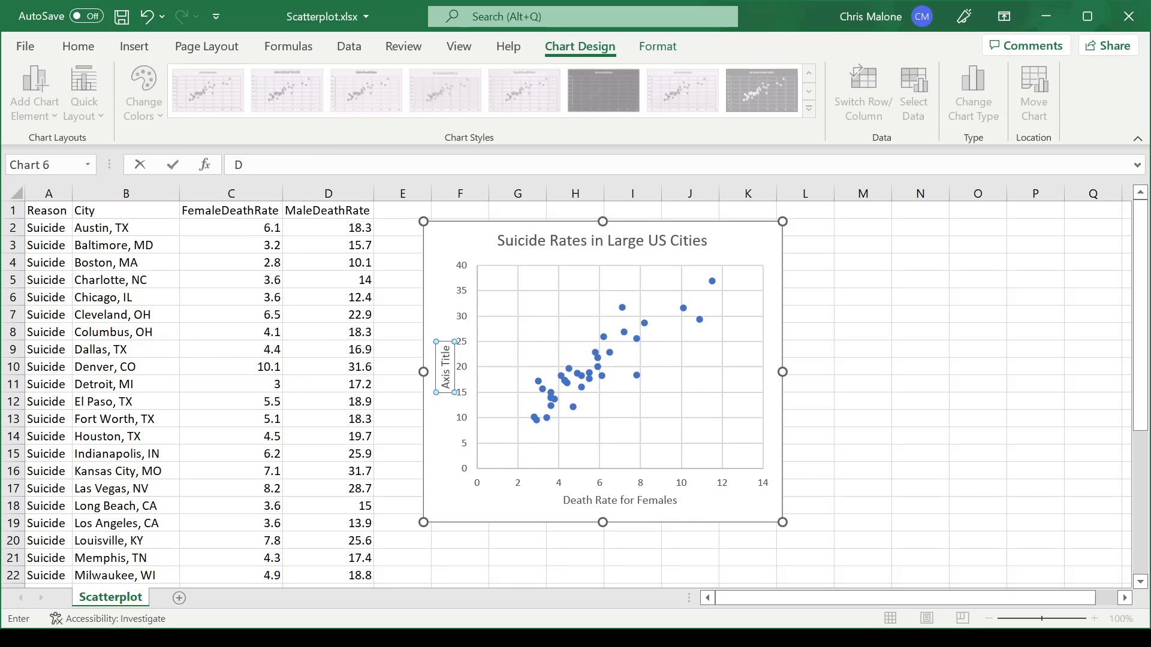
click(447, 374)
text(e)
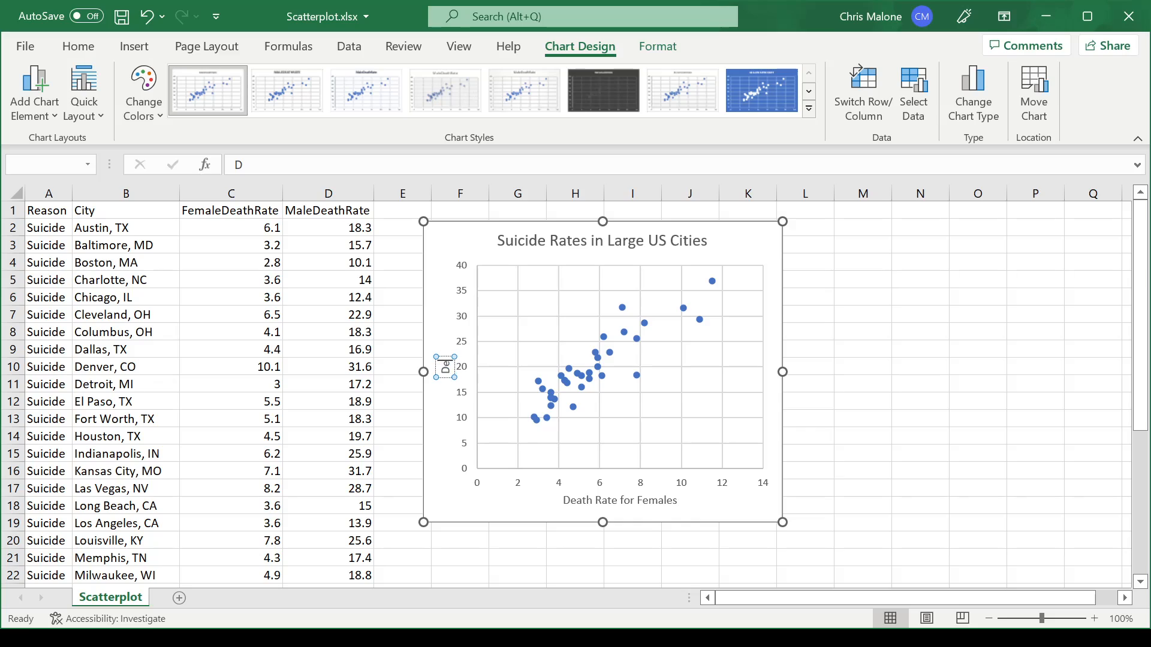
key(BackSpace)
text(eath Rate for)
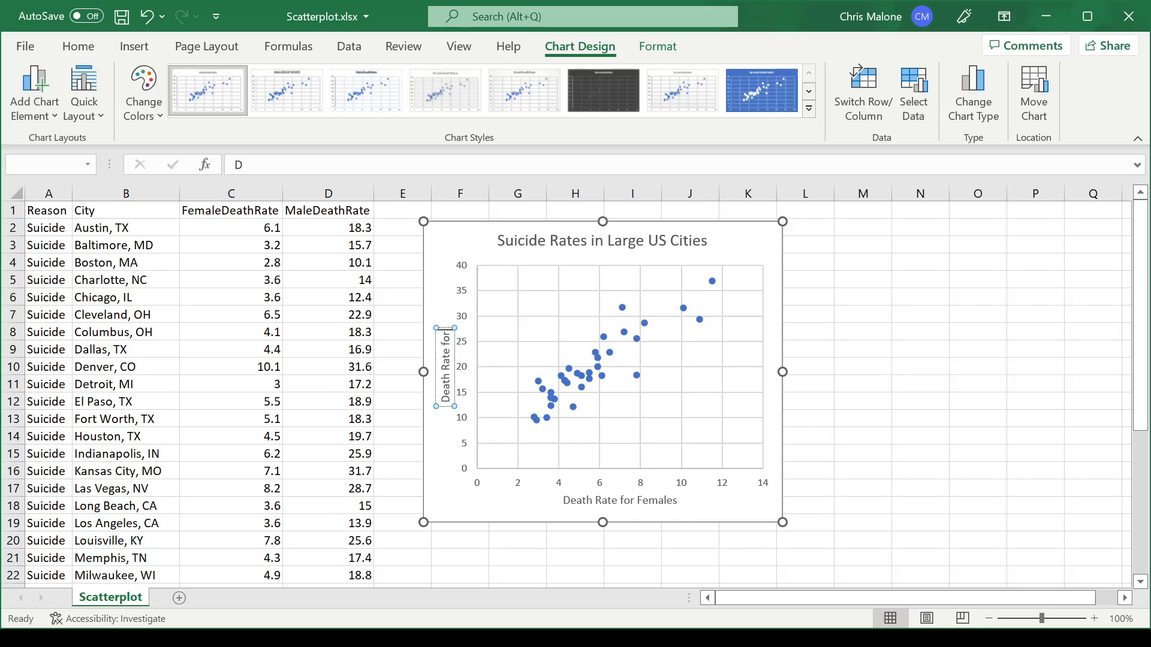
text( Males)
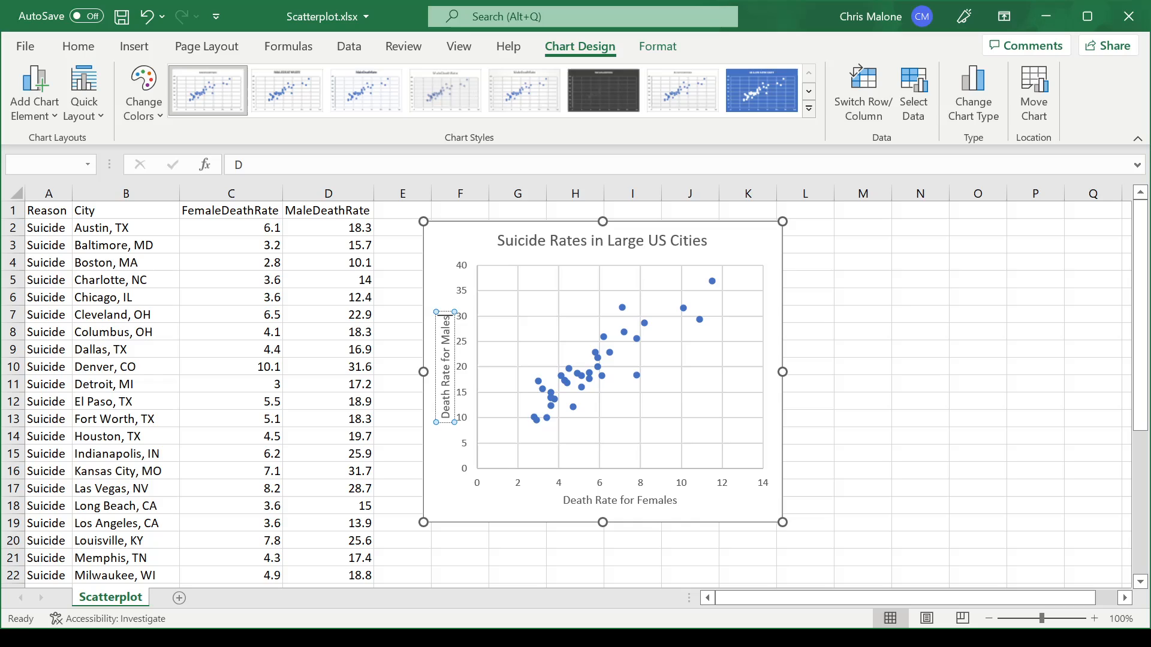
click(866, 368)
Step: Enlarge the chart slightly in both directions so it extends to about column L and row 20, and deselect it
click(779, 520)
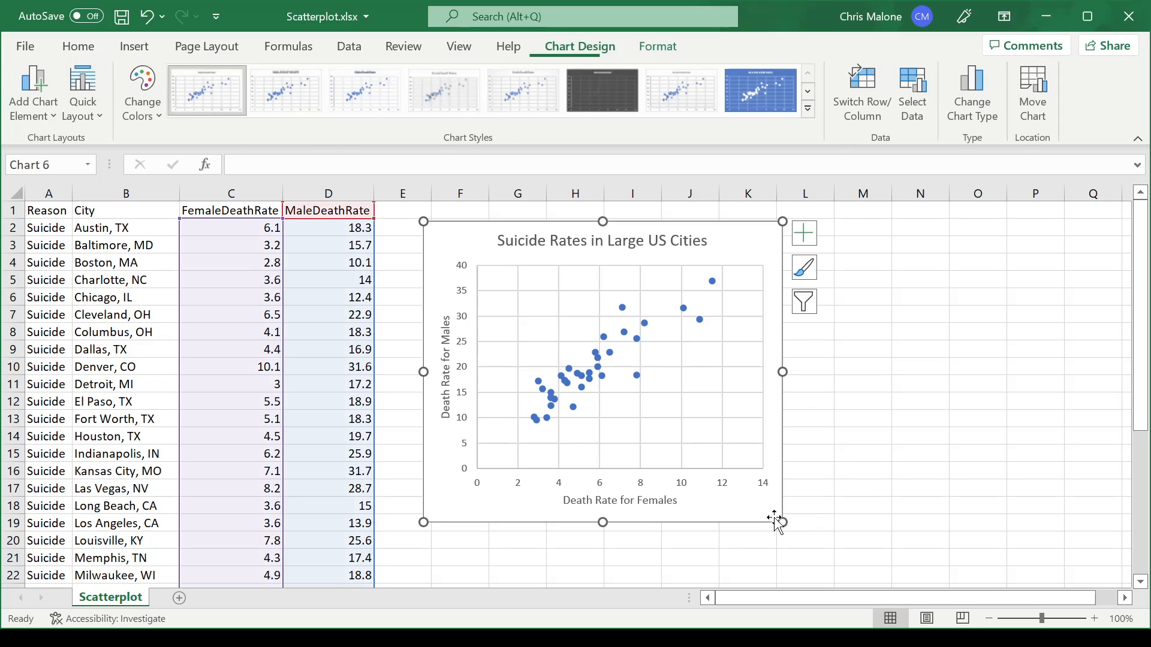
drag(781, 522, 807, 547)
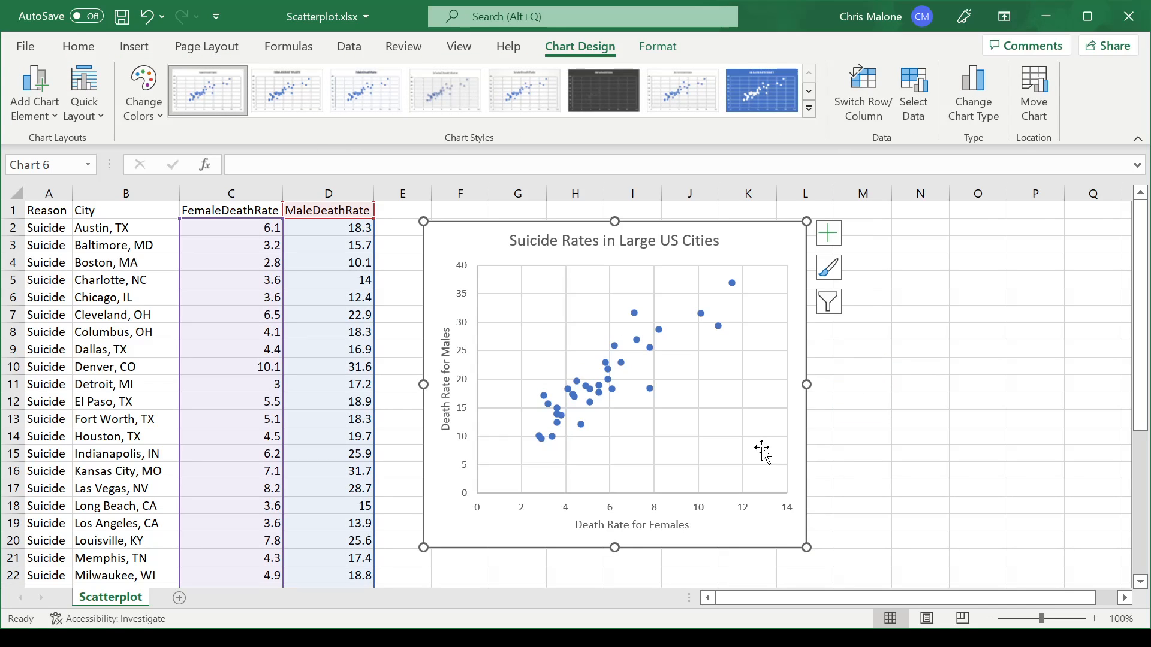
click(885, 403)
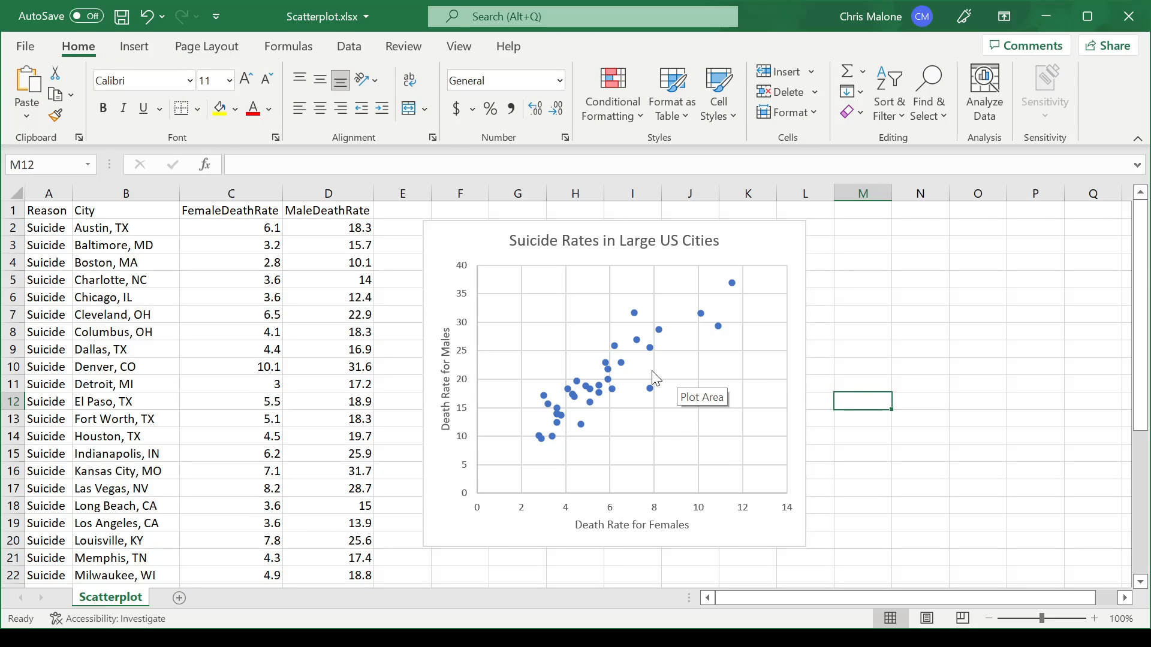
Step: Add a linear trendline to the MaleDeathRate data series in the scatterplot
click(610, 371)
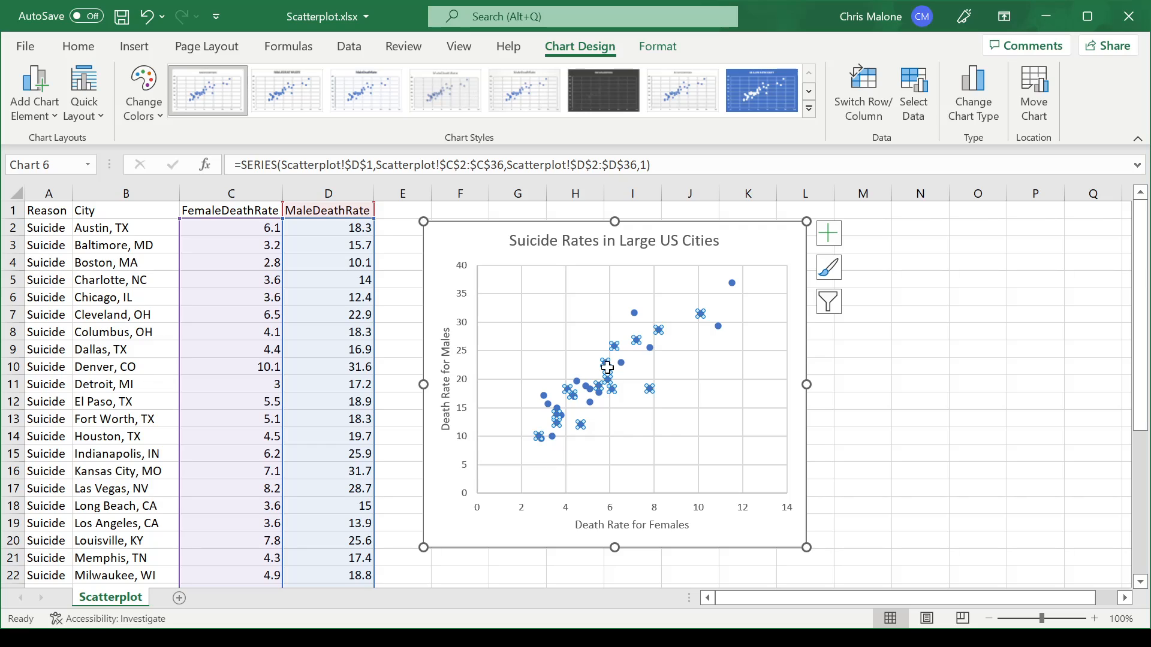
right_click(607, 368)
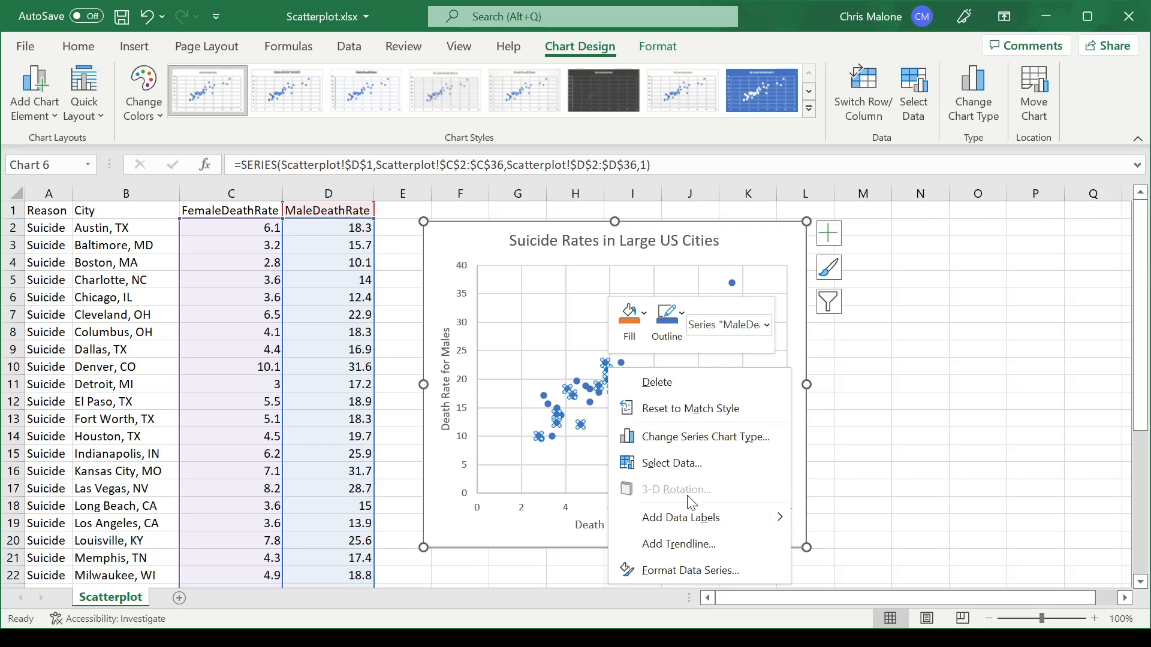
click(696, 545)
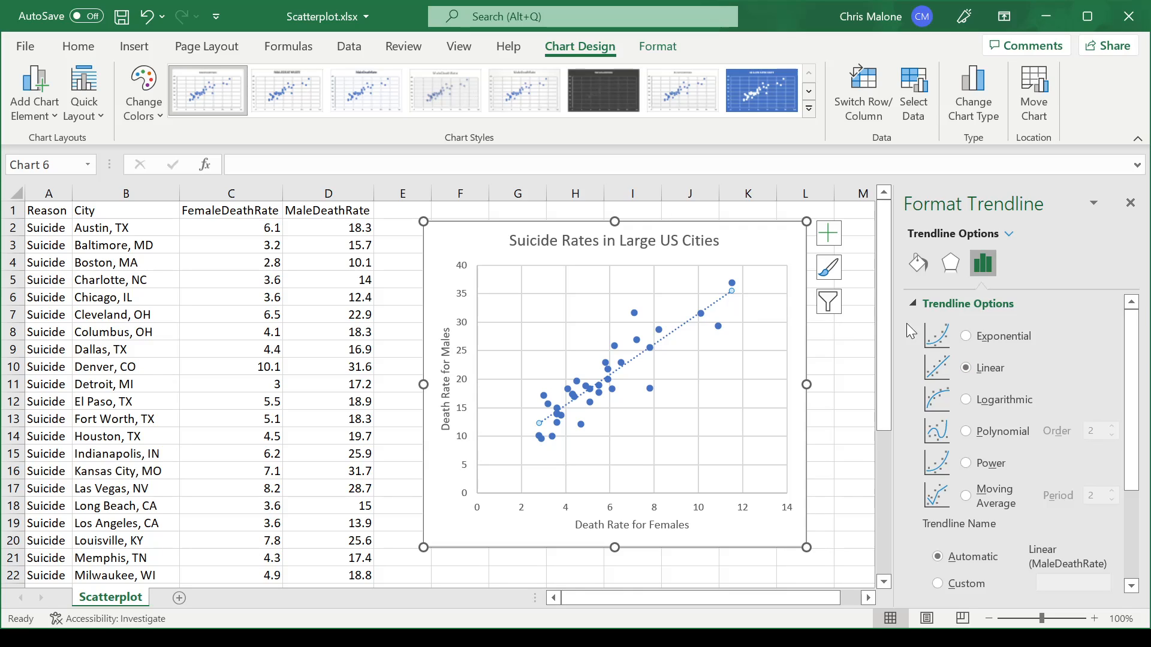
Step: Display the linear trendline's equation on the chart and select the equation label
drag(1133, 367, 1126, 498)
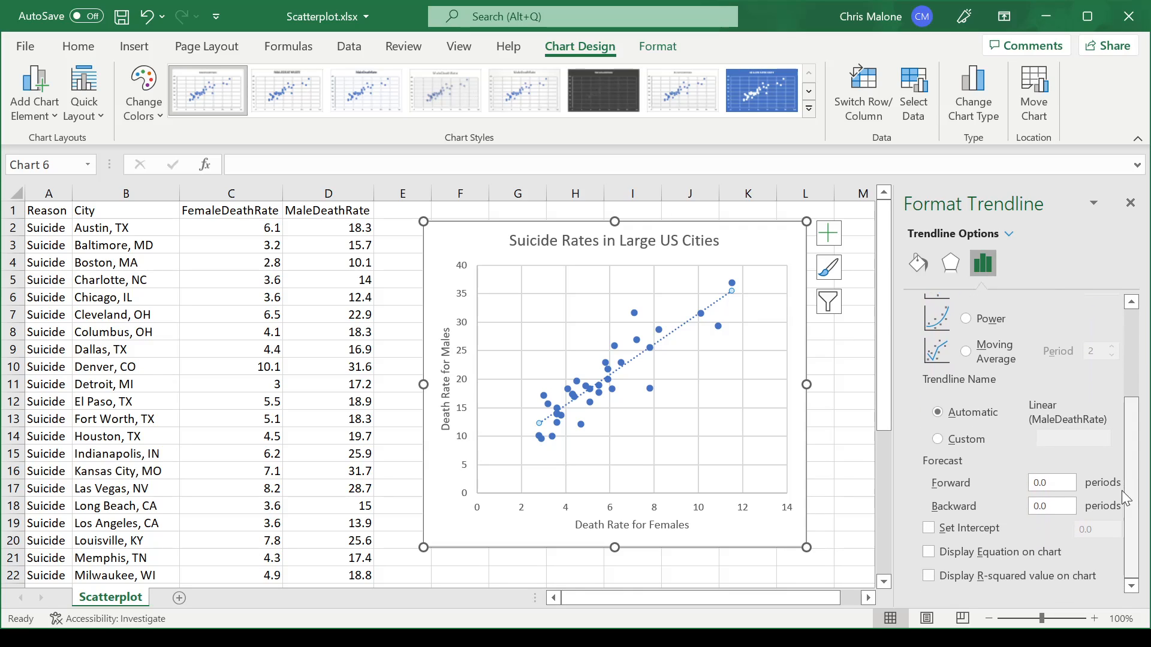
click(931, 555)
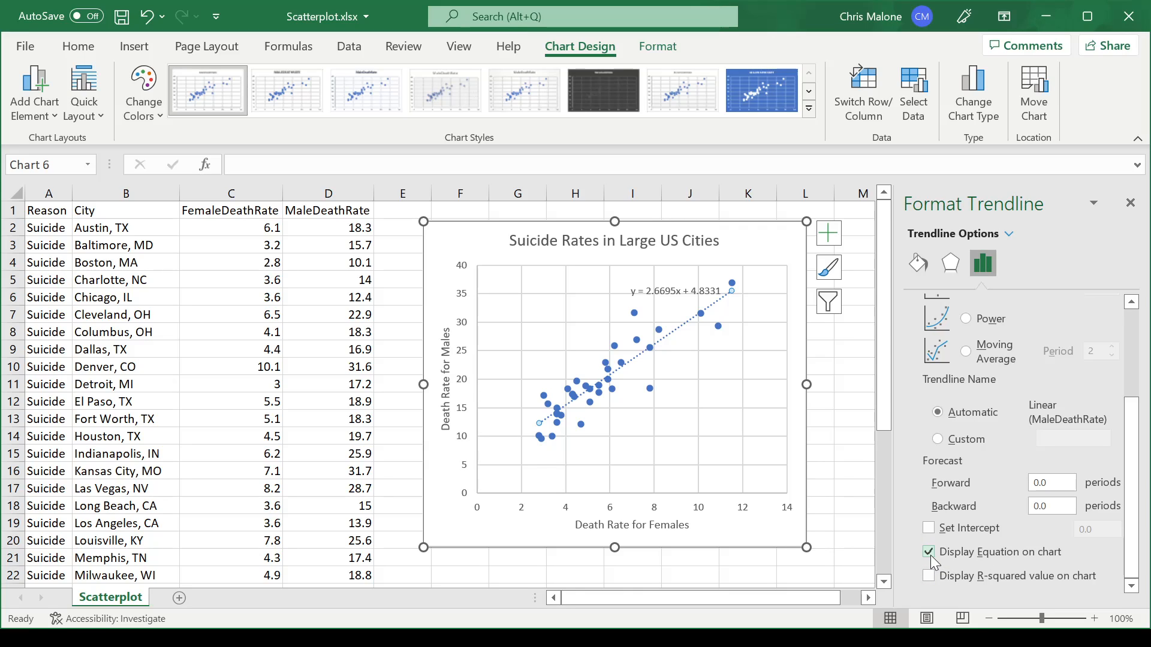
click(702, 290)
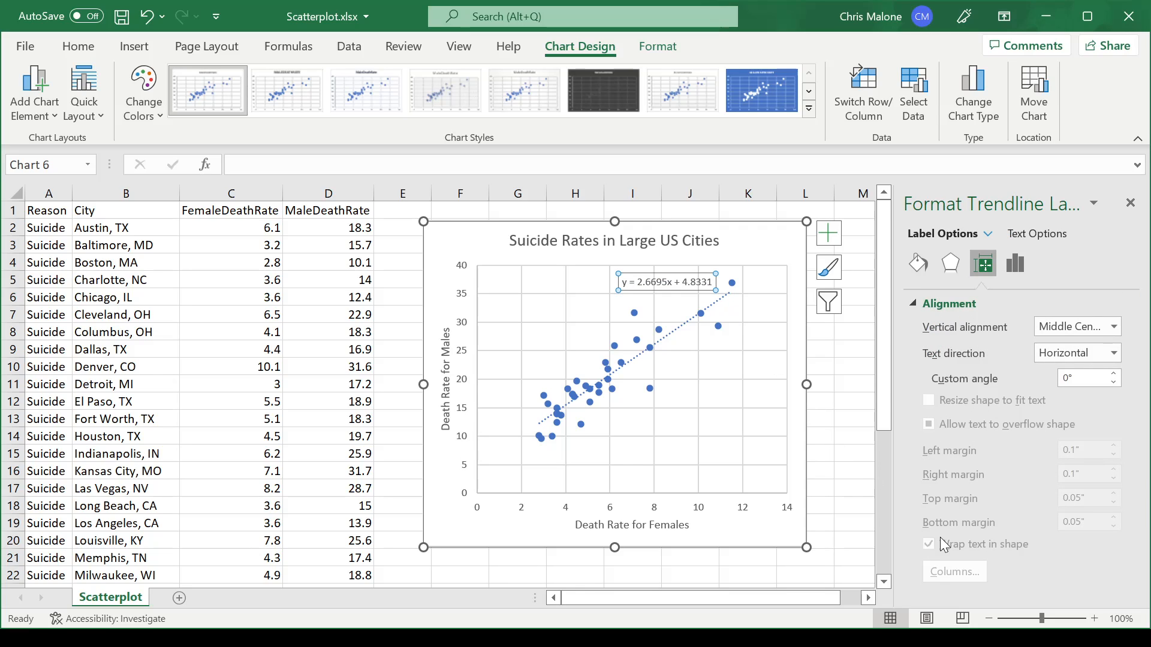
Step: Display the trendline's R-squared value on the chart, close the trendline formatting options and deselect the chart
click(722, 299)
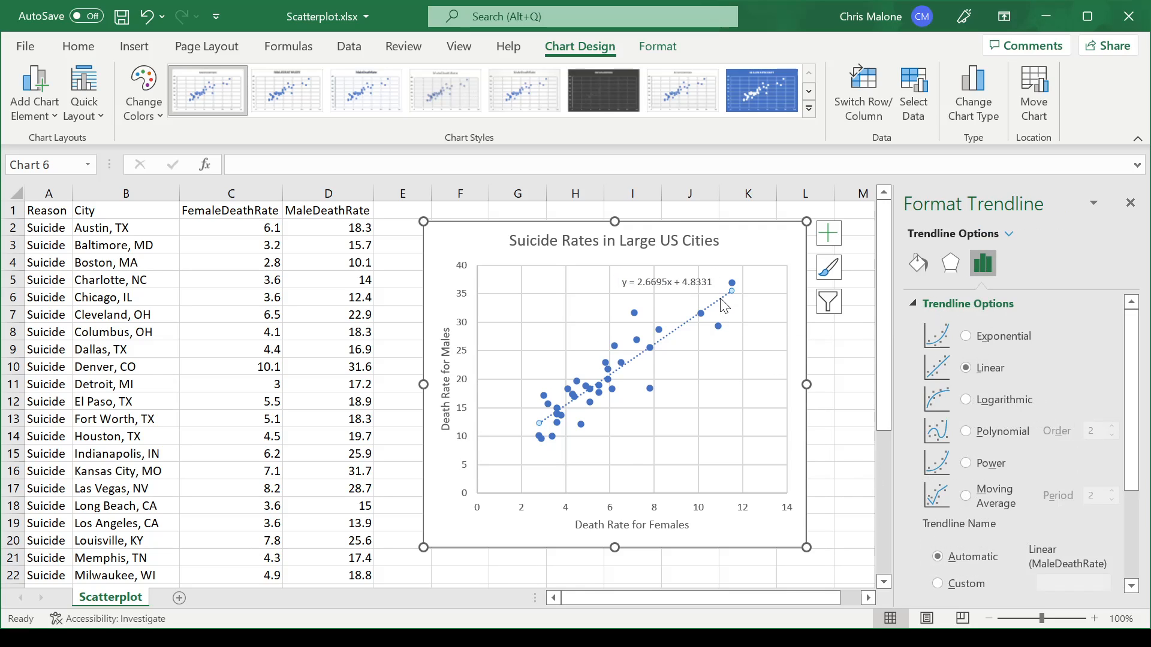
scroll(1144, 550, down, 5)
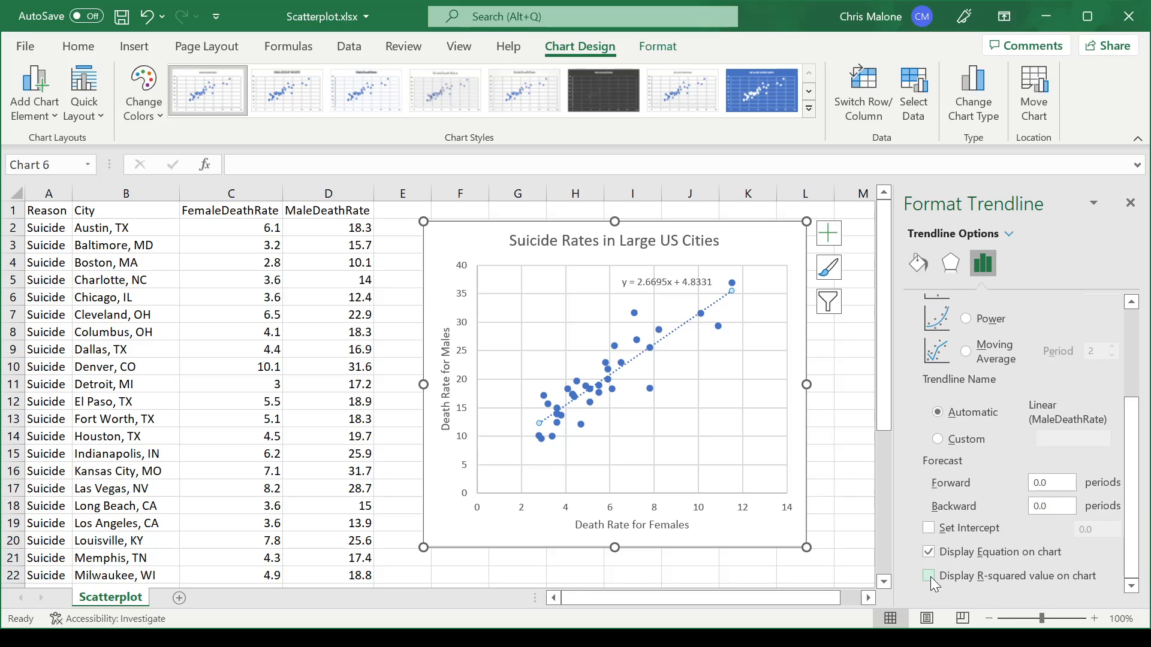
click(929, 576)
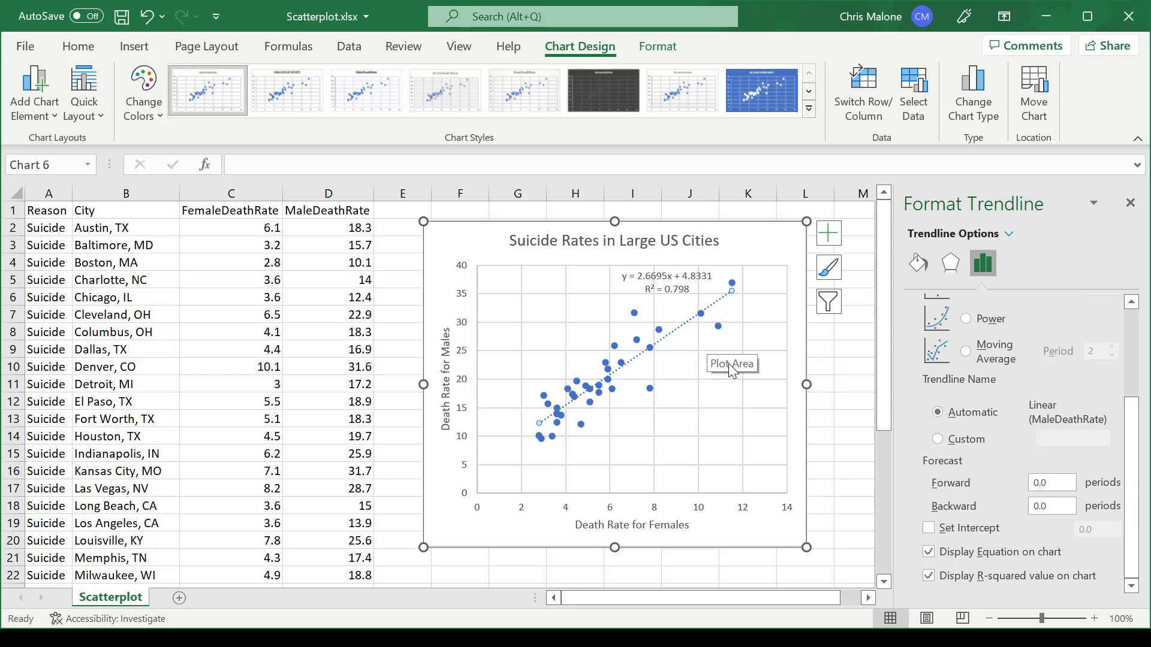
click(1131, 203)
click(951, 368)
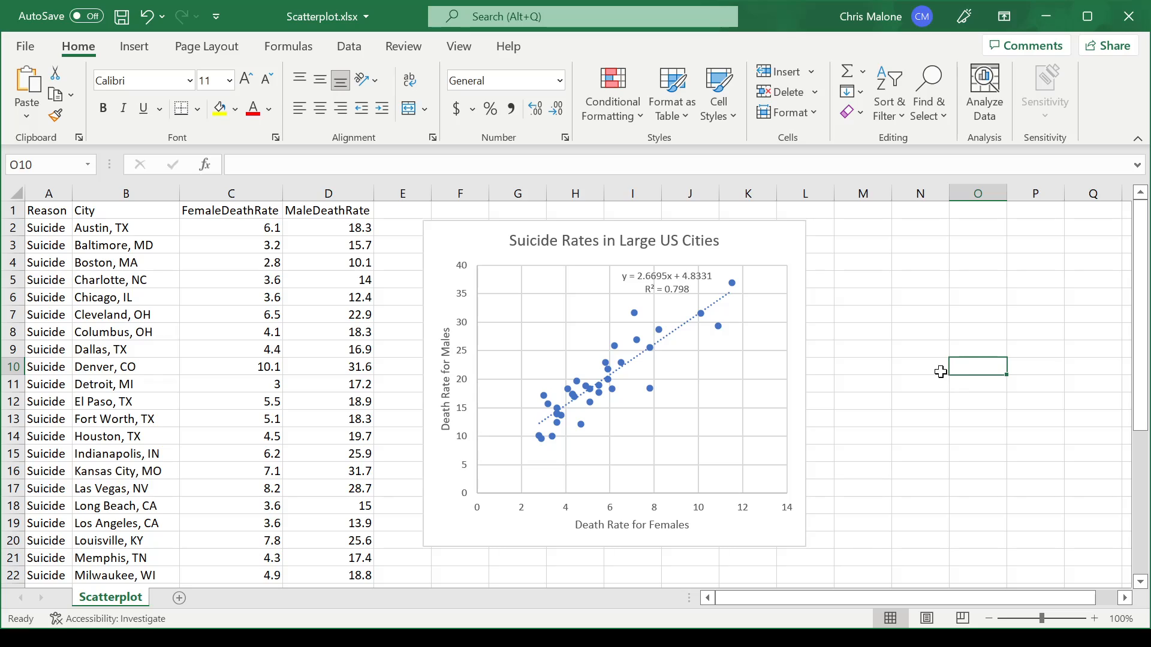